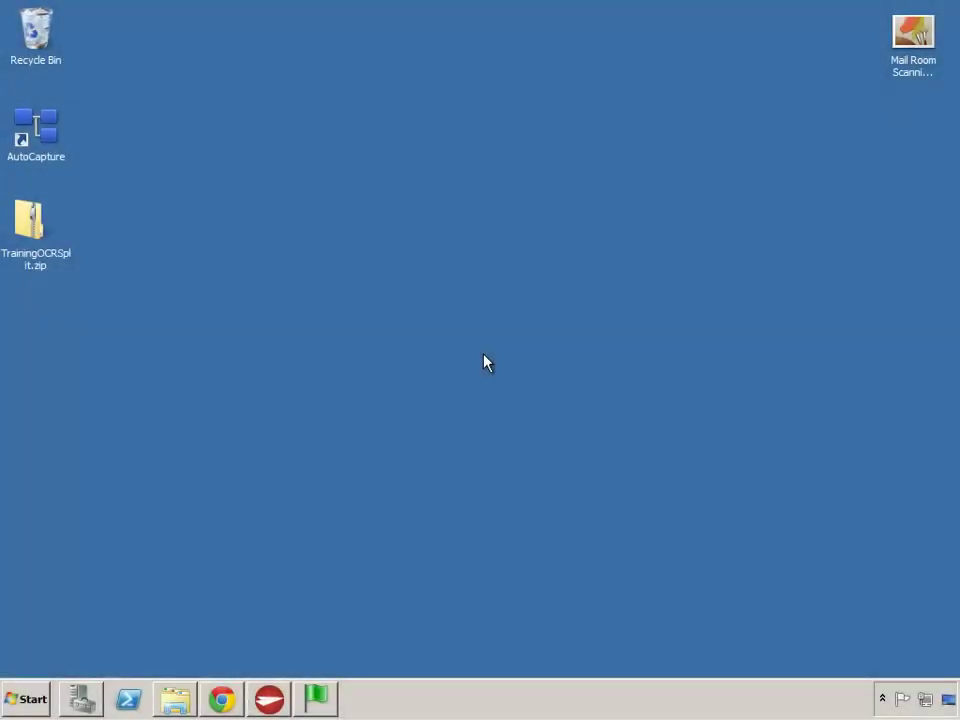
Review all 8 pages of the Mail Room Scanning Sample image, then return to the NSI Videos page.
double_click(913, 42)
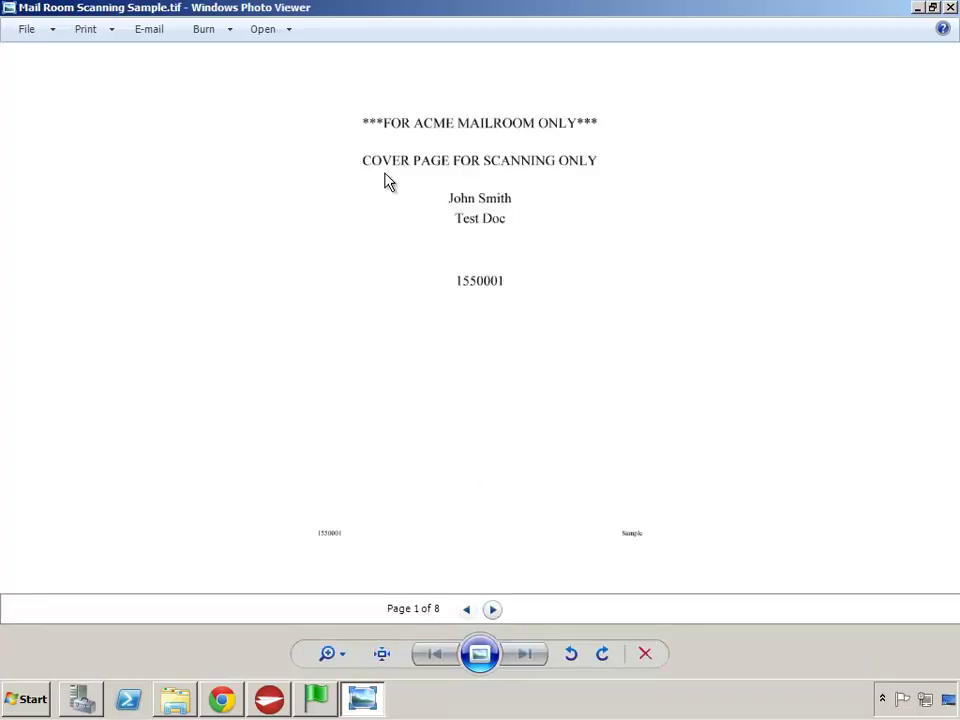
left_click(492, 609)
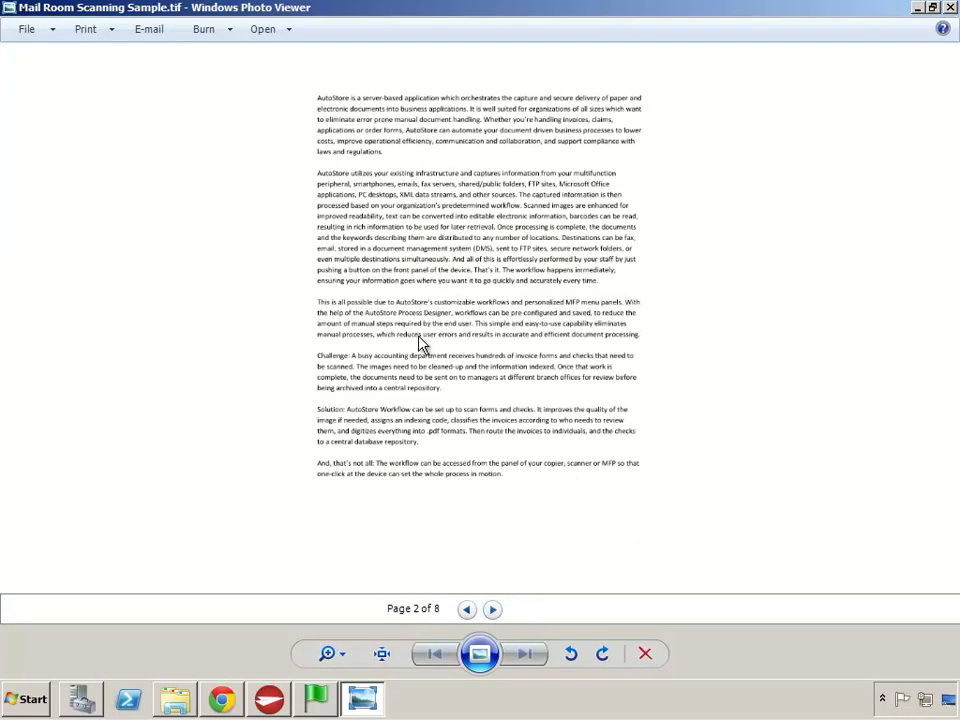
left_click(493, 609)
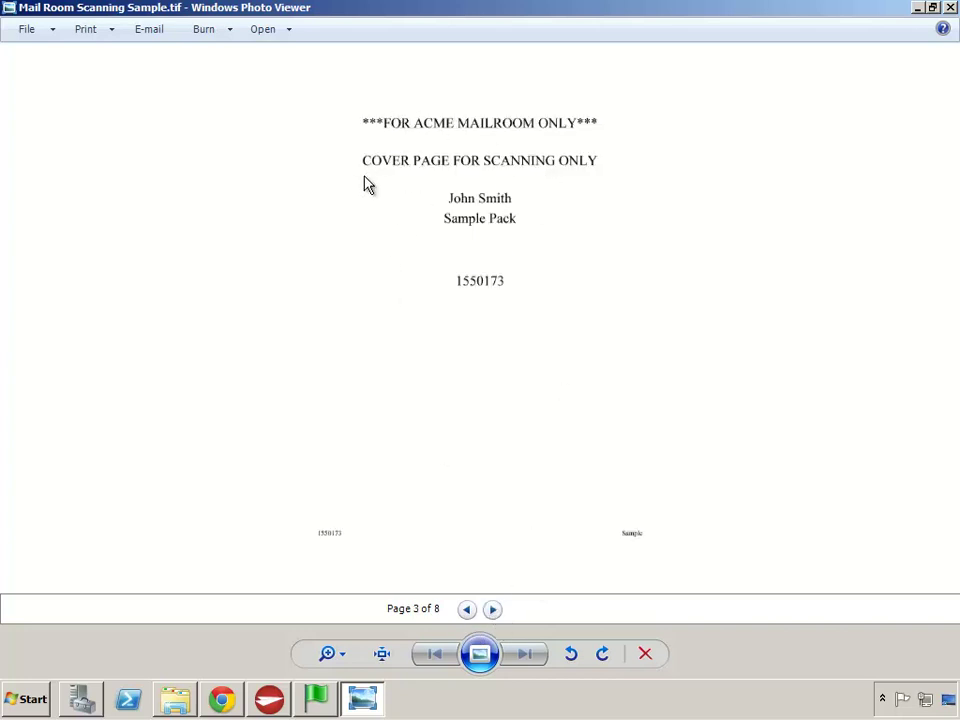
left_click(492, 609)
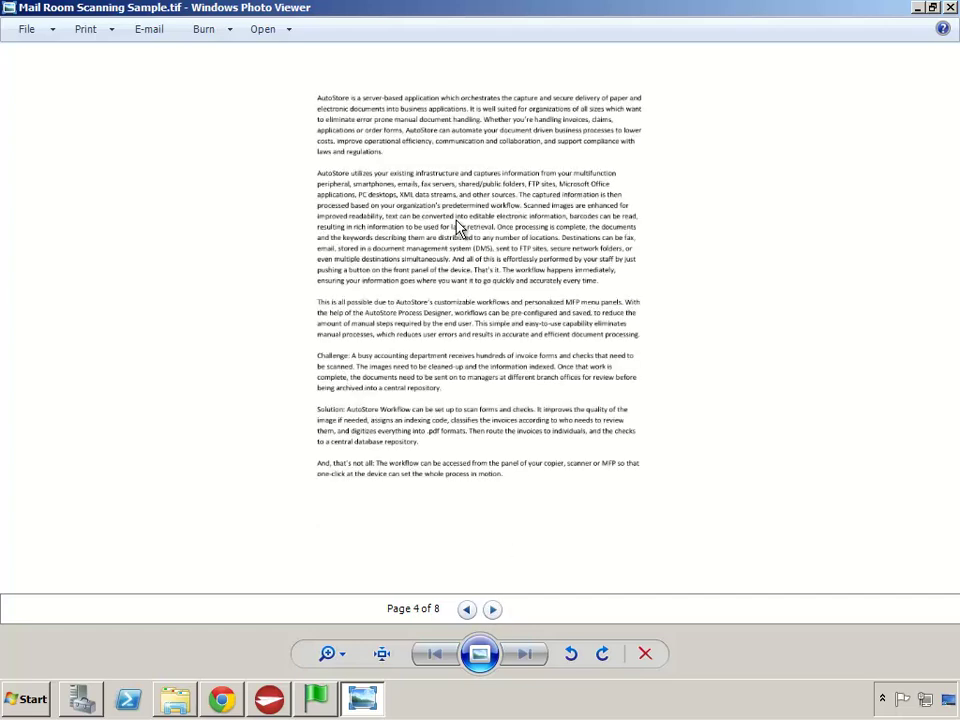
left_click(492, 609)
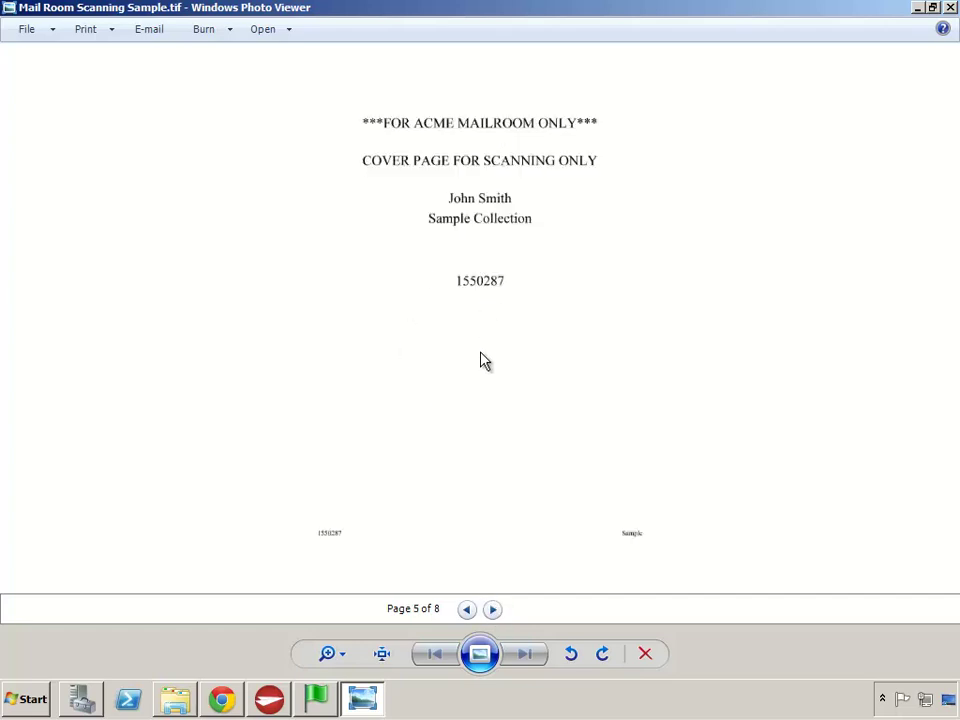
left_click(492, 609)
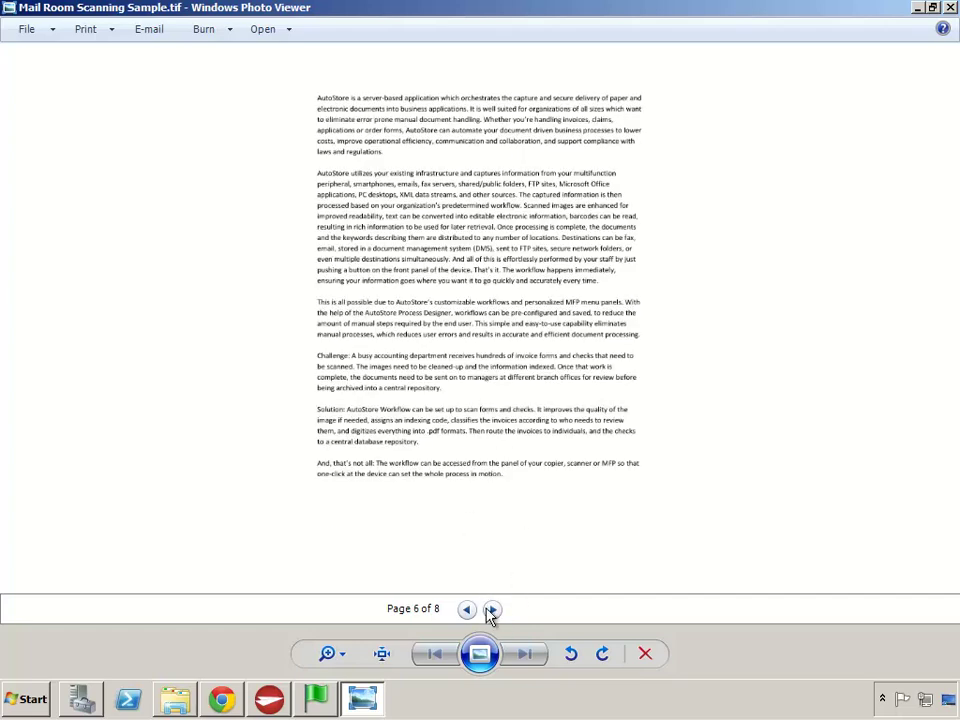
left_click(493, 610)
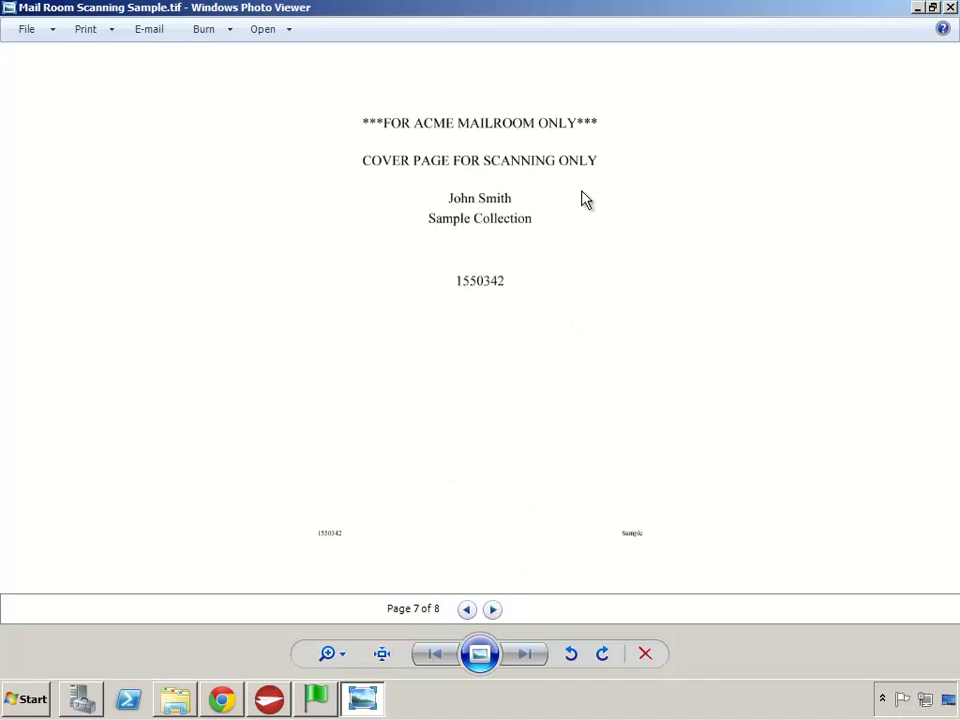
left_click(492, 609)
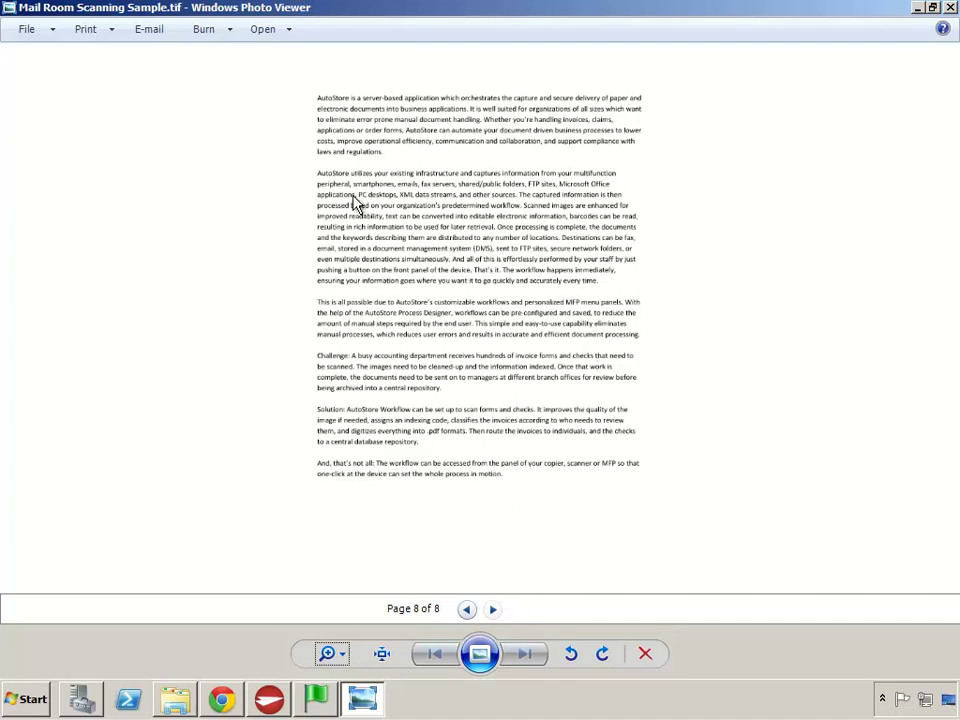
left_click(467, 609)
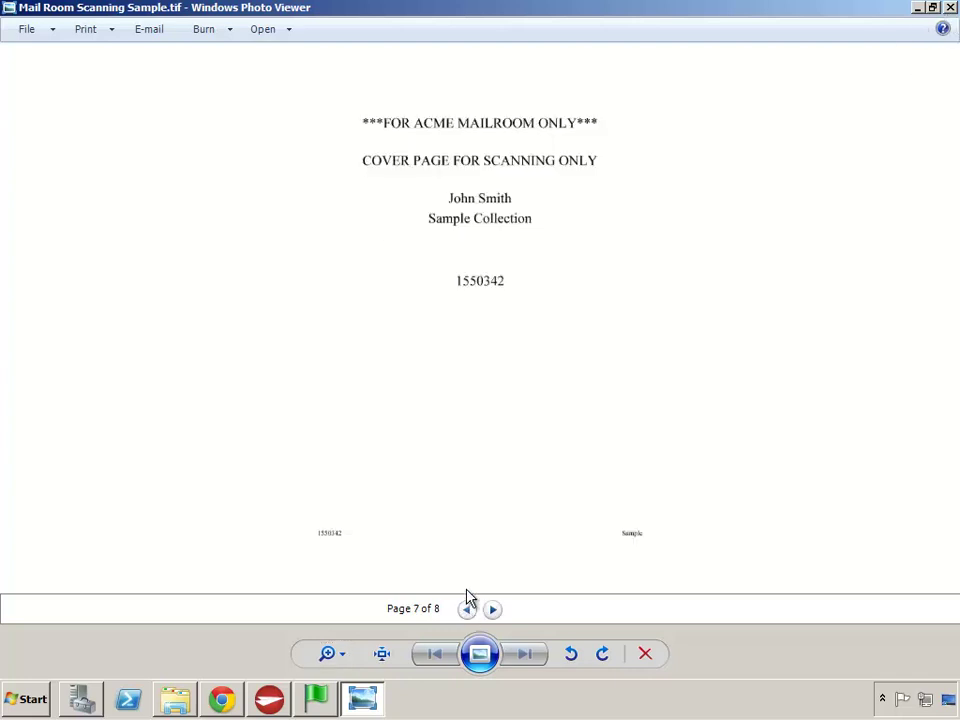
left_click(950, 8)
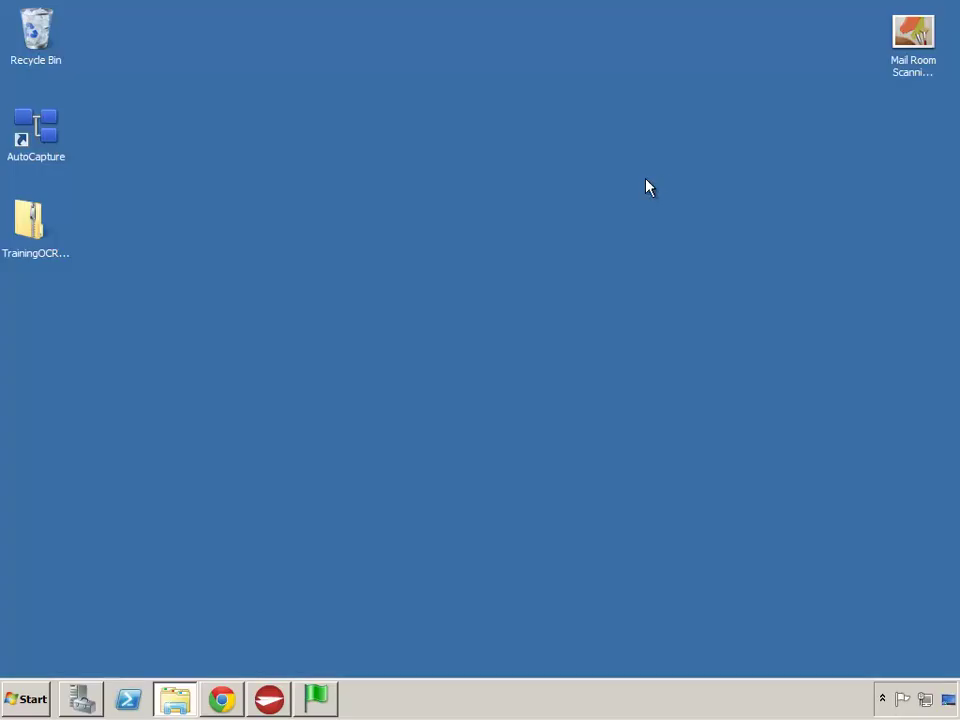
left_click(212, 700)
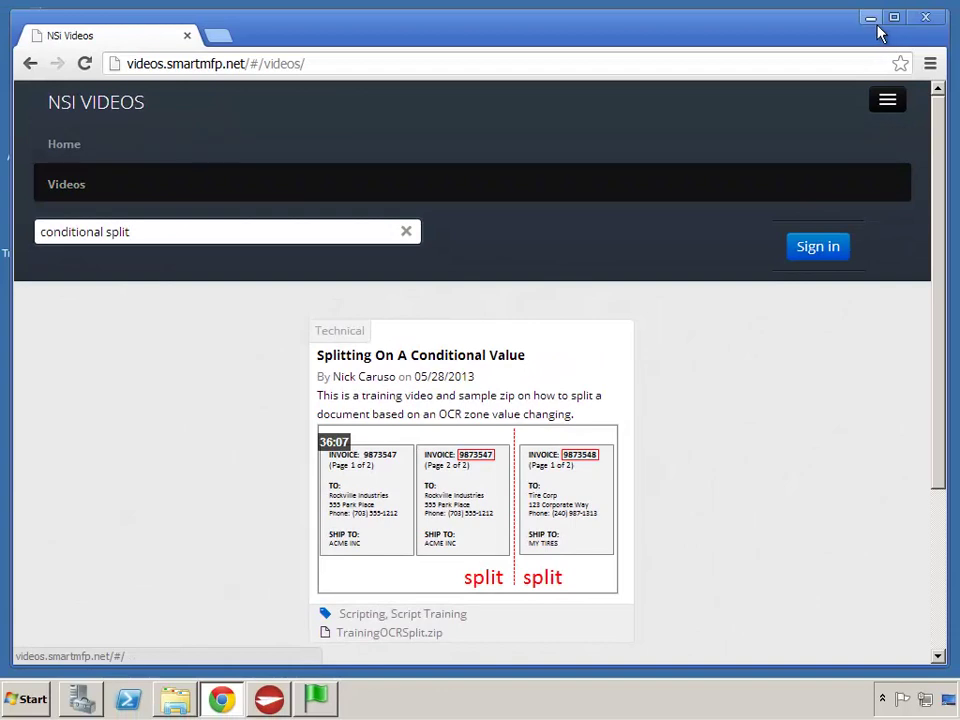
Navigate Explorer to C:\AutoStore\TrainingOCRSplit, showing CFG, Code Files, Output, Samples and Work Area.
left_click(871, 18)
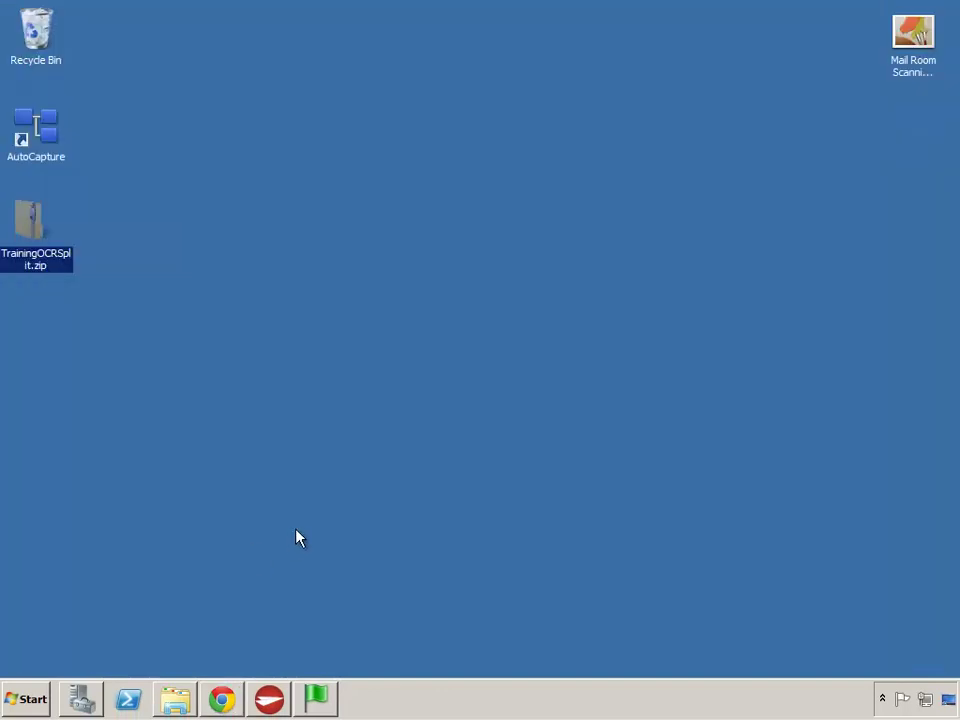
left_click(176, 699)
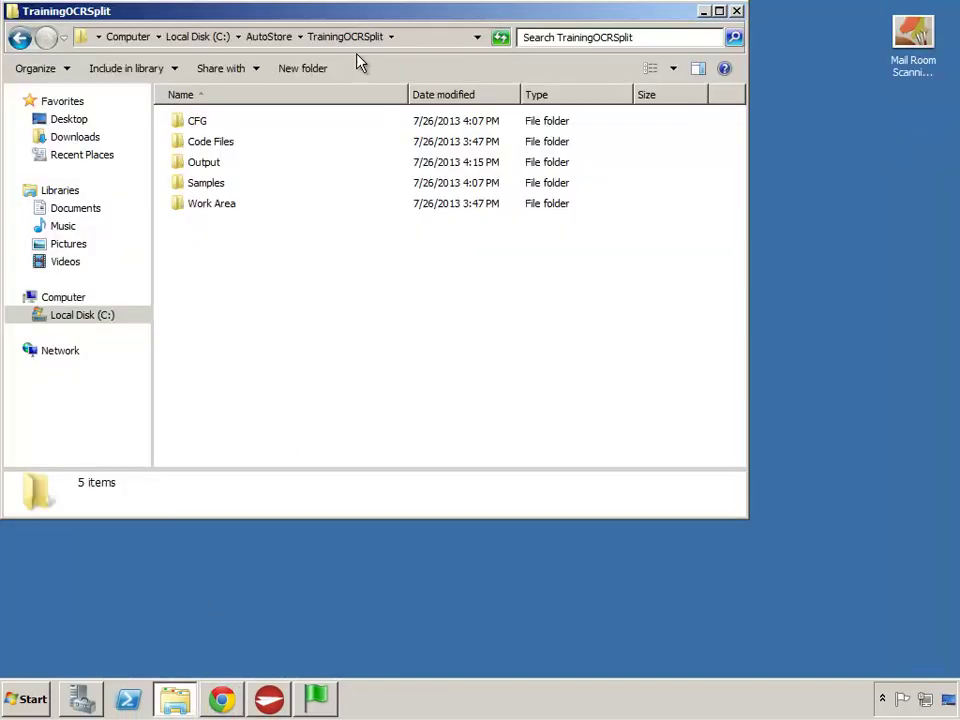
left_click(270, 40)
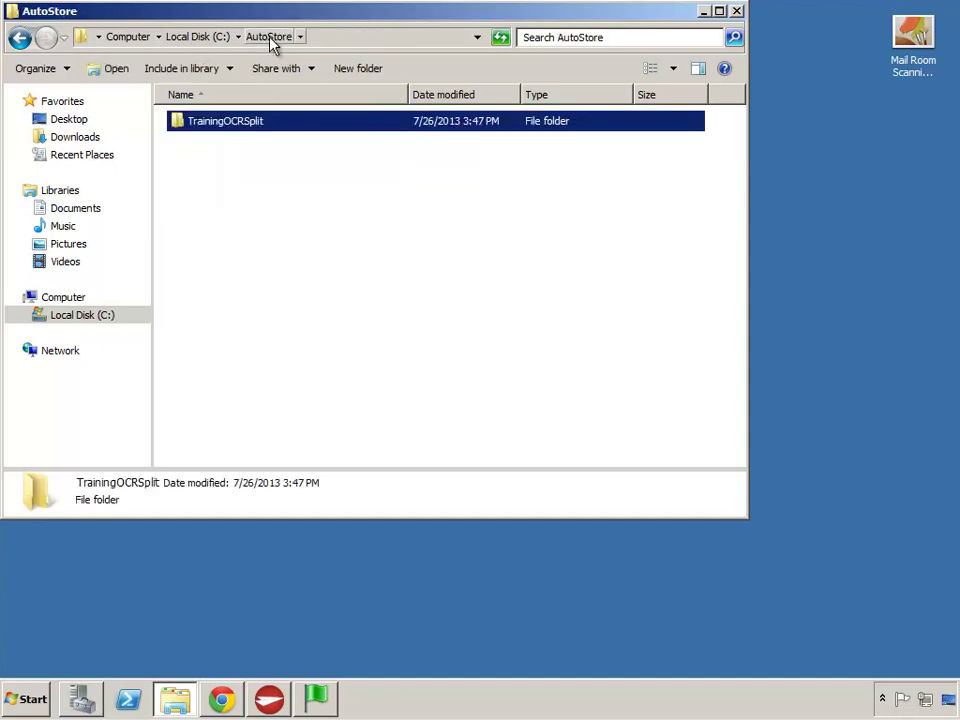
left_click(231, 221)
left_click(193, 130)
double_click(193, 130)
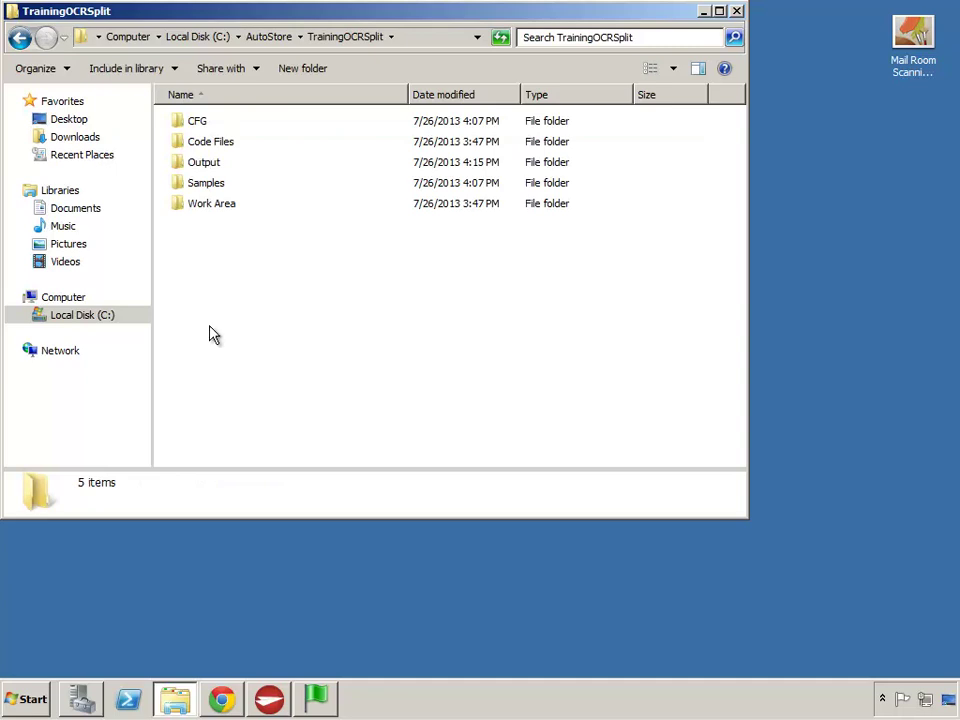
left_click(269, 699)
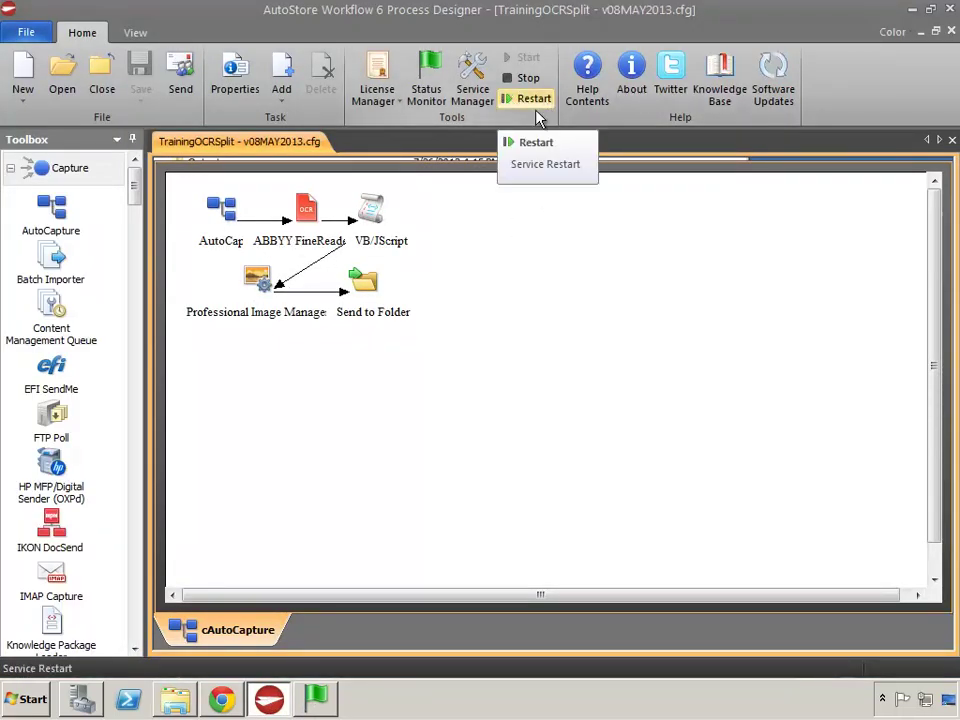
left_click(912, 10)
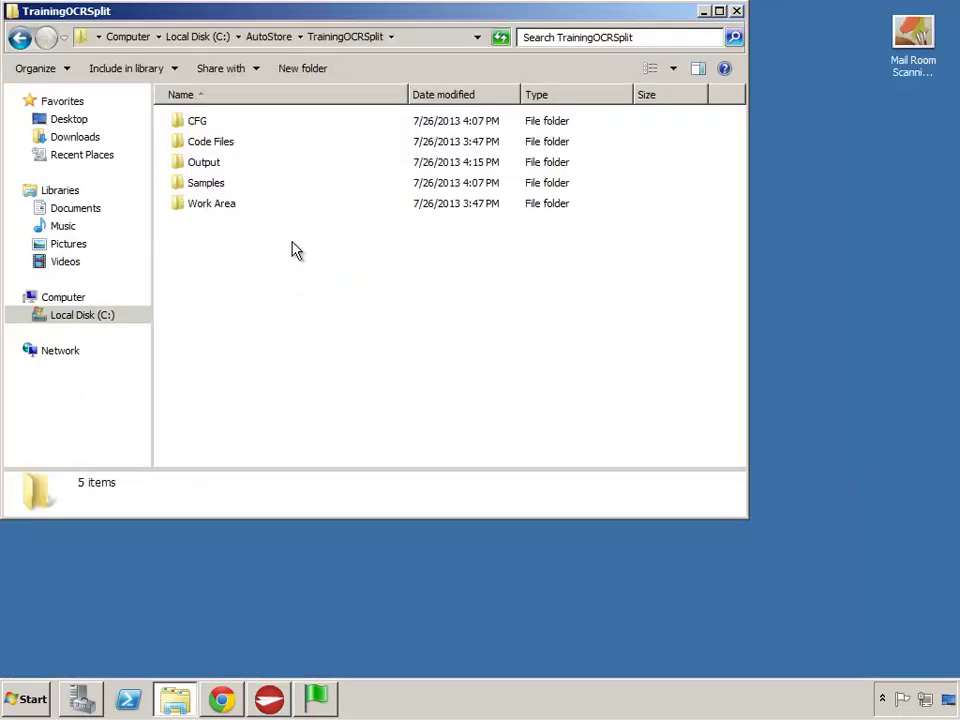
Look inside the CFG and Code Files folders, then open Batch.tif from Samples.
double_click(182, 122)
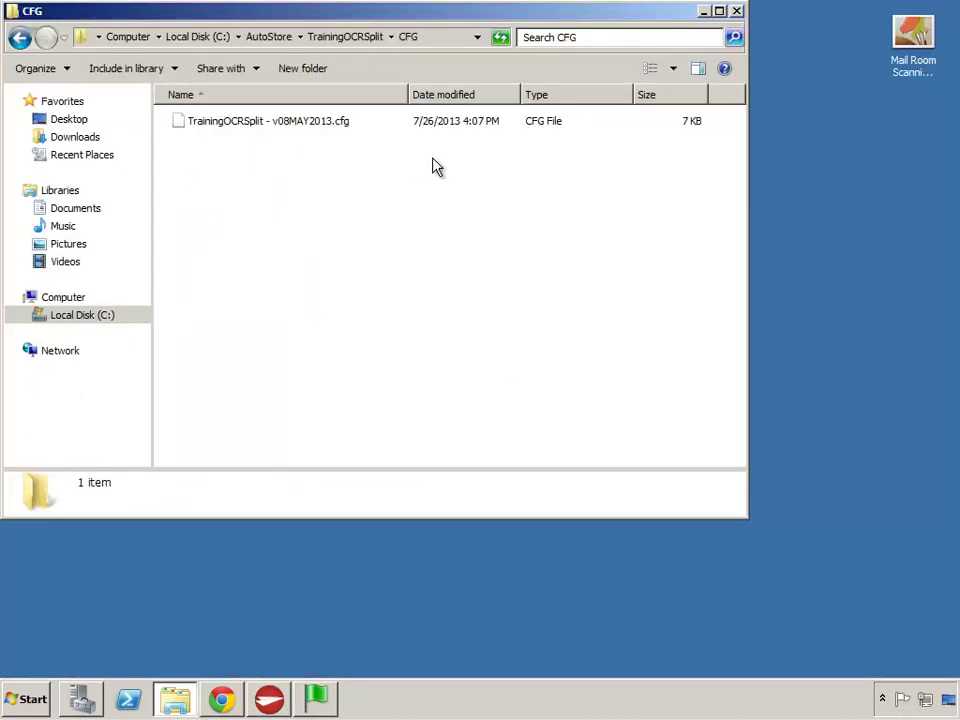
left_click(20, 38)
left_click(181, 148)
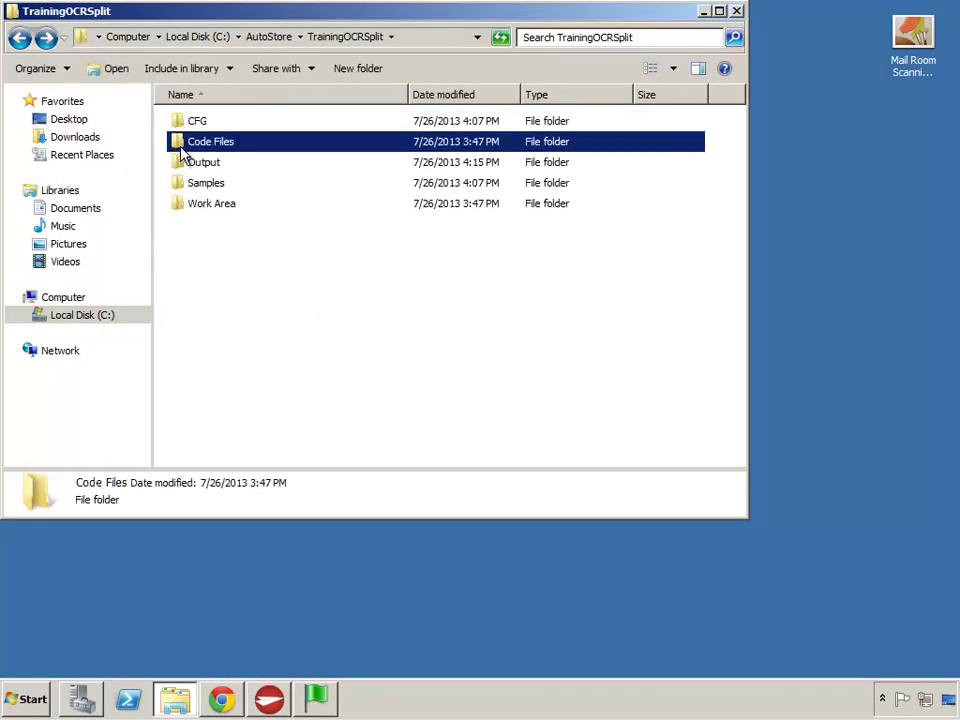
double_click(183, 146)
left_click(20, 38)
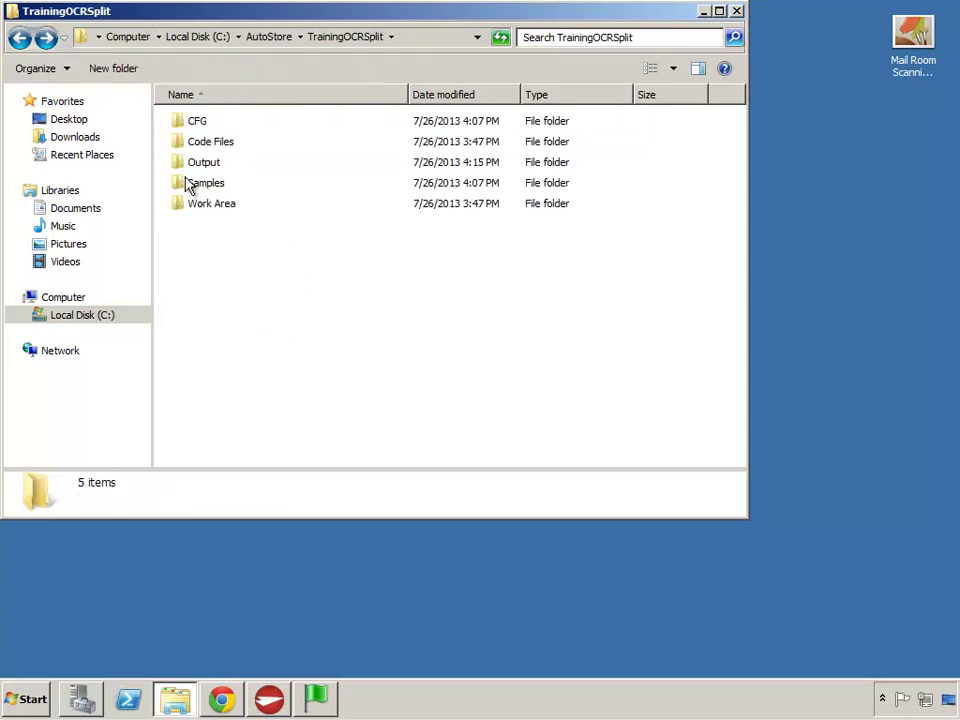
double_click(186, 183)
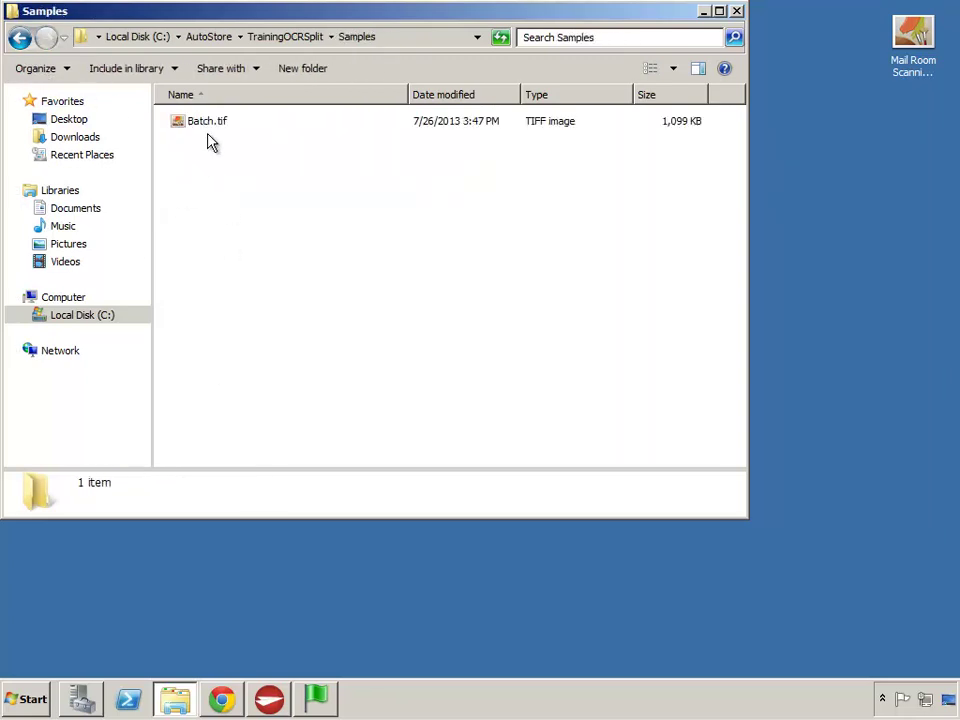
double_click(192, 123)
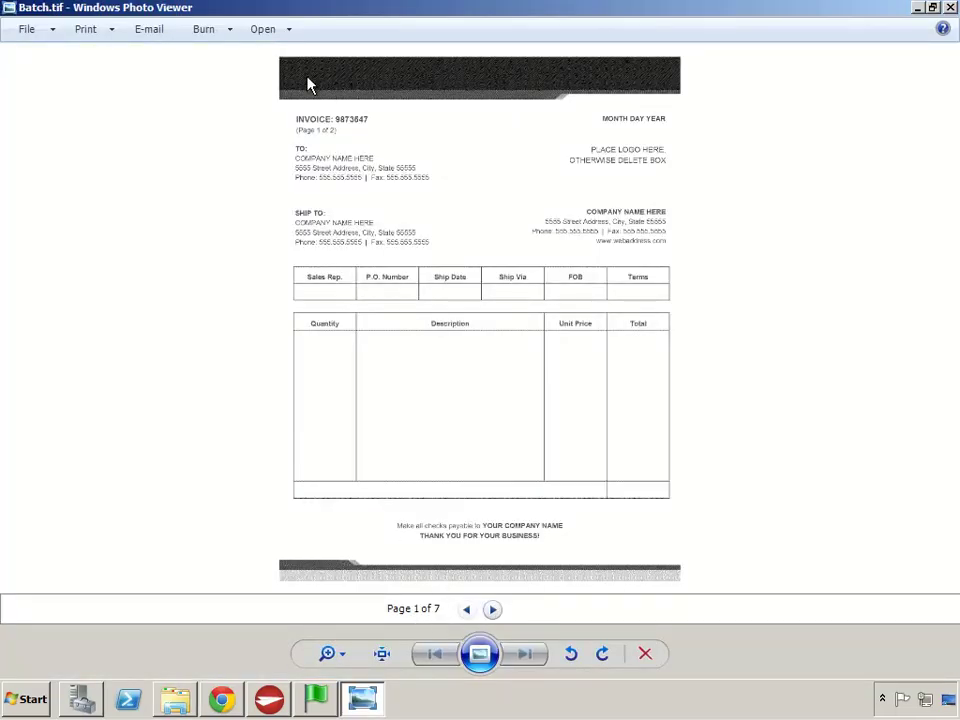
View Batch.tif at actual size through all 7 invoice pages, then close the viewer.
left_click(381, 653)
scroll(209, 133, "up", 10)
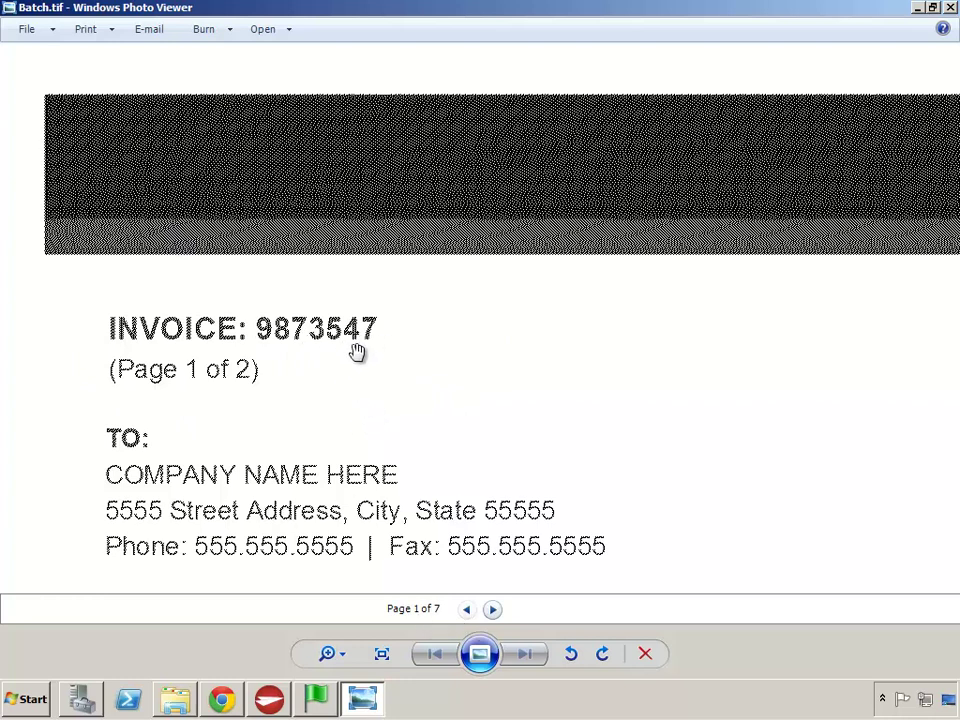
left_click(492, 609)
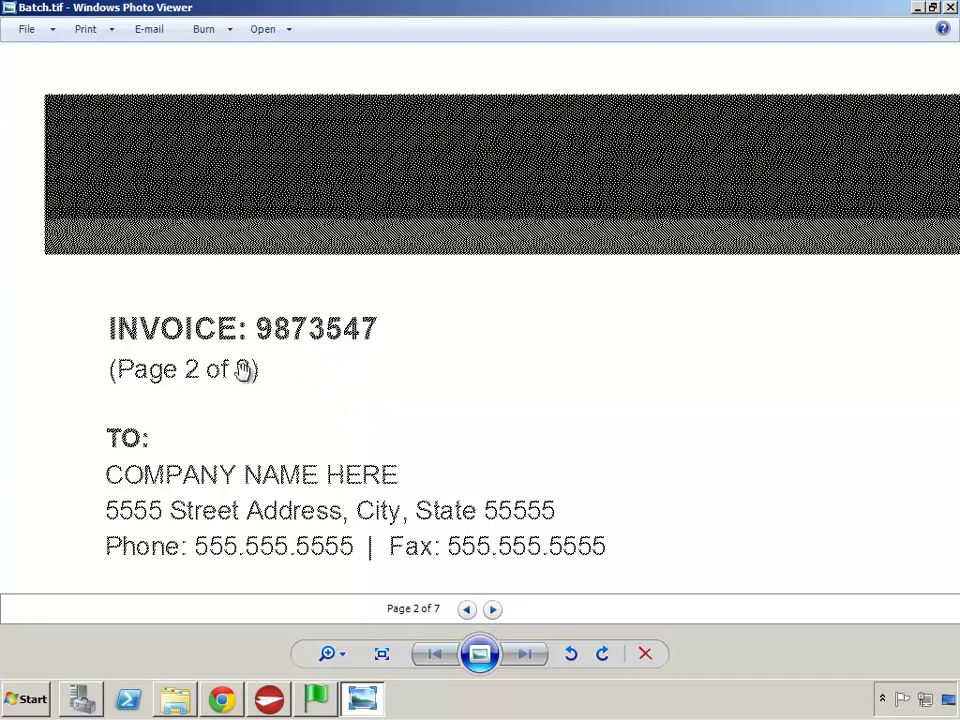
left_click(492, 609)
left_click(493, 612)
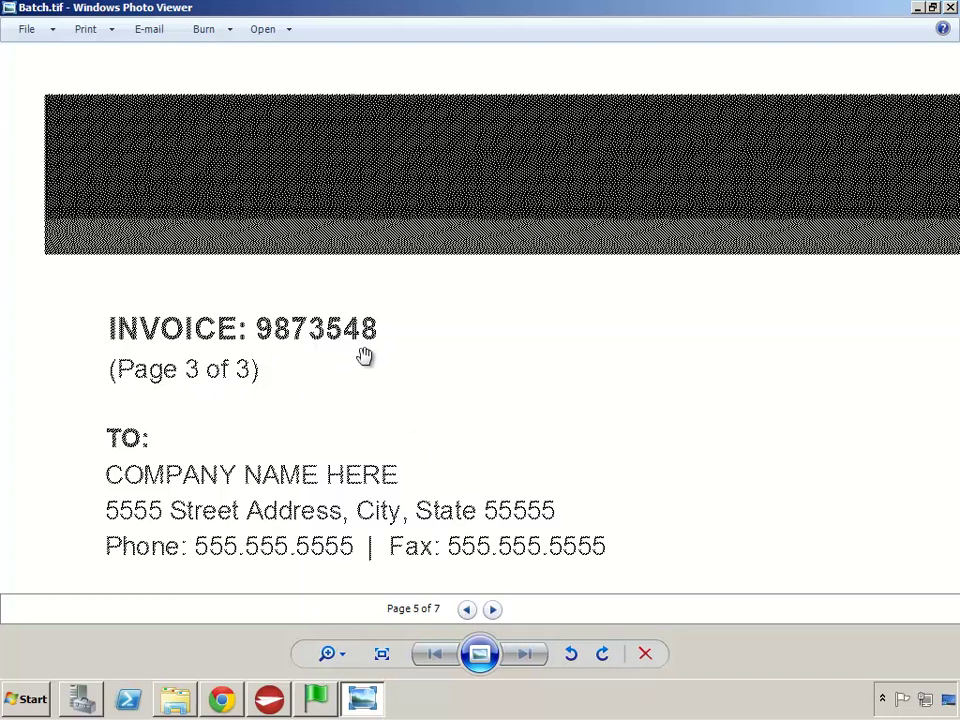
left_click(493, 610)
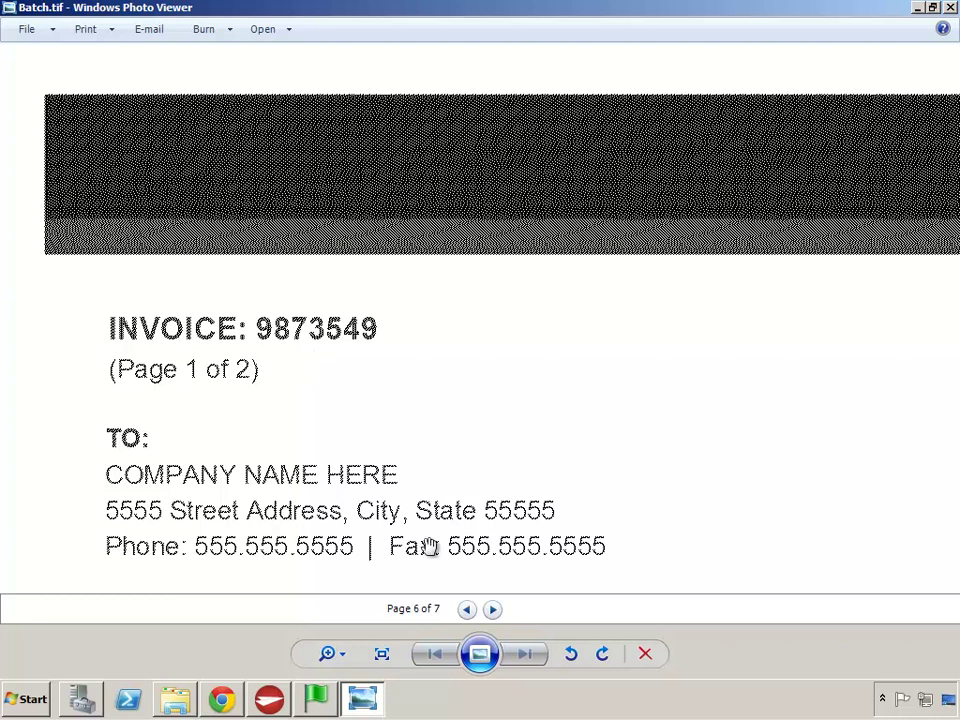
left_click(495, 611)
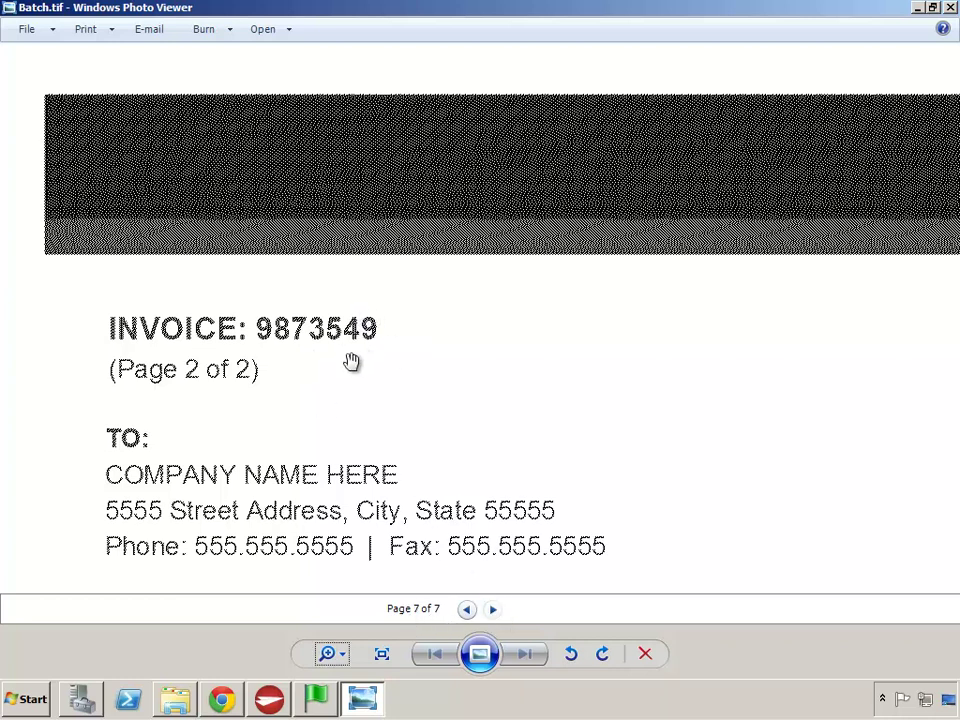
left_click(949, 8)
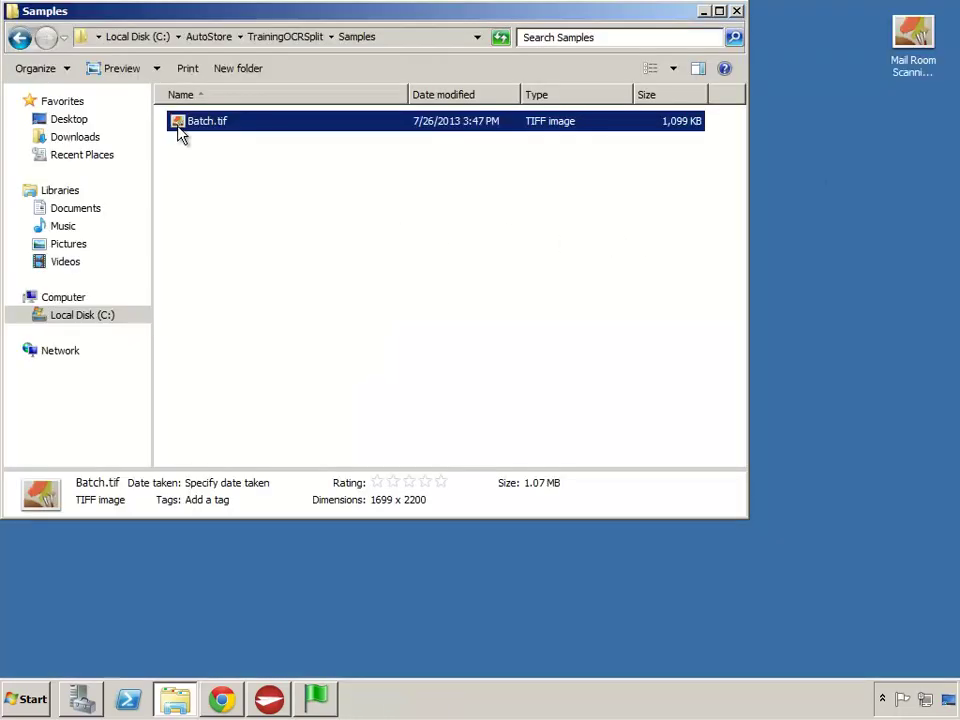
Send Batch.tif to the Split form, submit it, and watch the Status Monitor log.
right_click(180, 133)
mouse_move(206, 265)
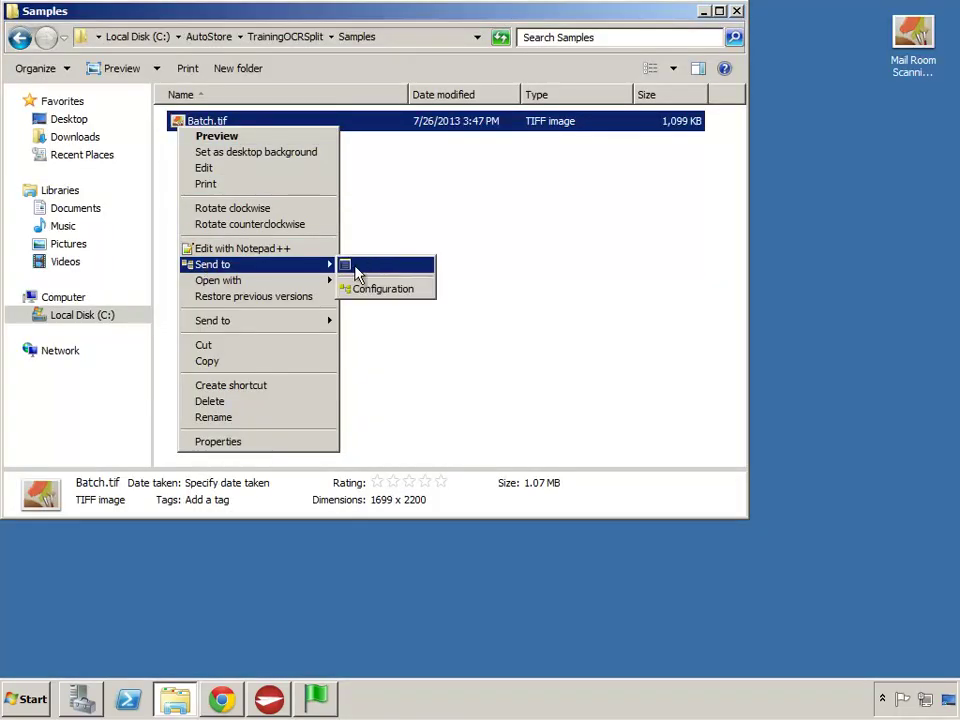
left_click(356, 267)
left_click(647, 551)
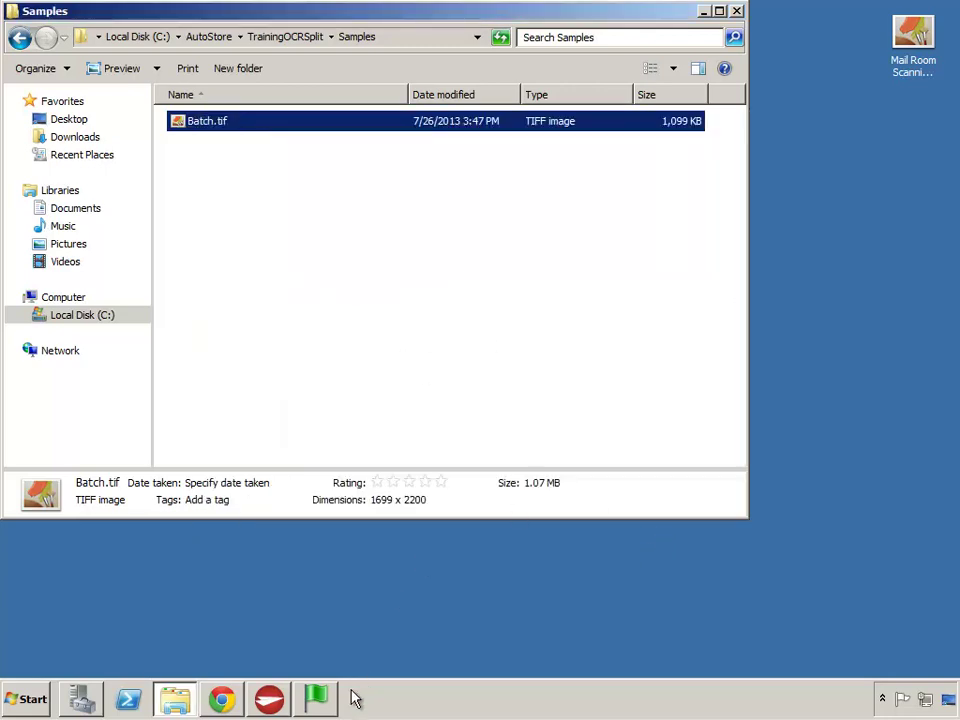
left_click(328, 702)
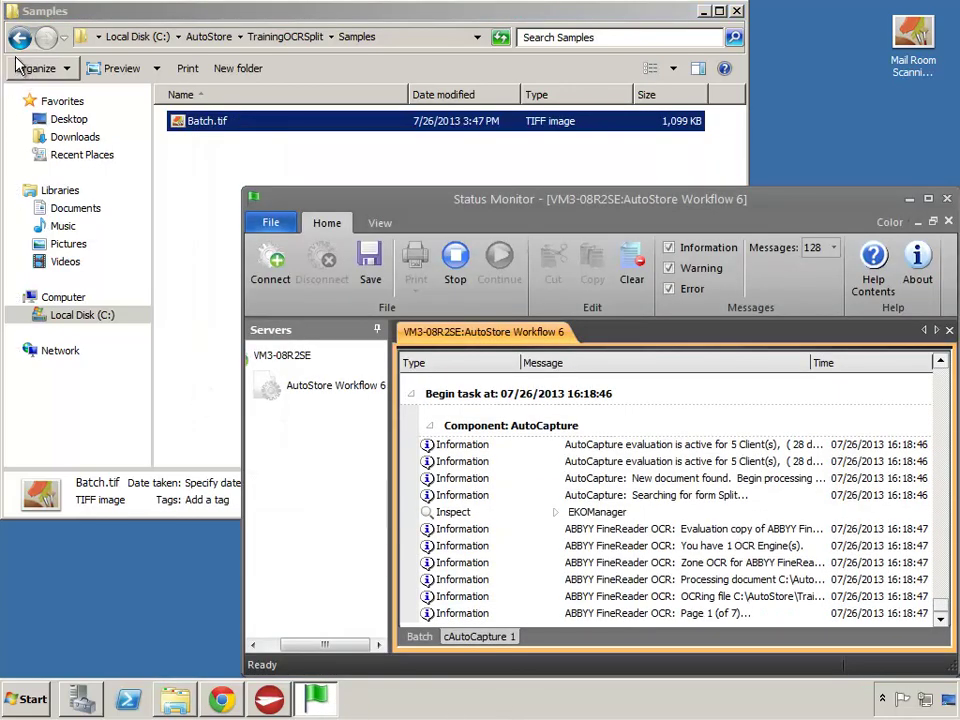
Open the Output folder and check the details of Batch_11.tif, Batch_21.tif and Batch_31.tif.
left_click(27, 50)
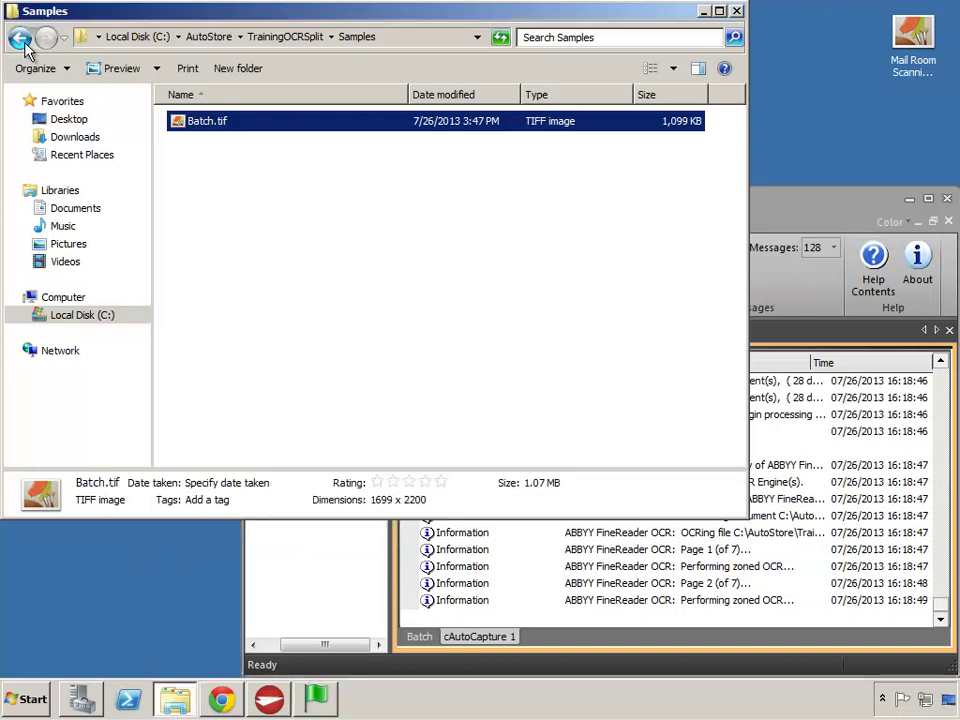
left_click(22, 40)
double_click(184, 163)
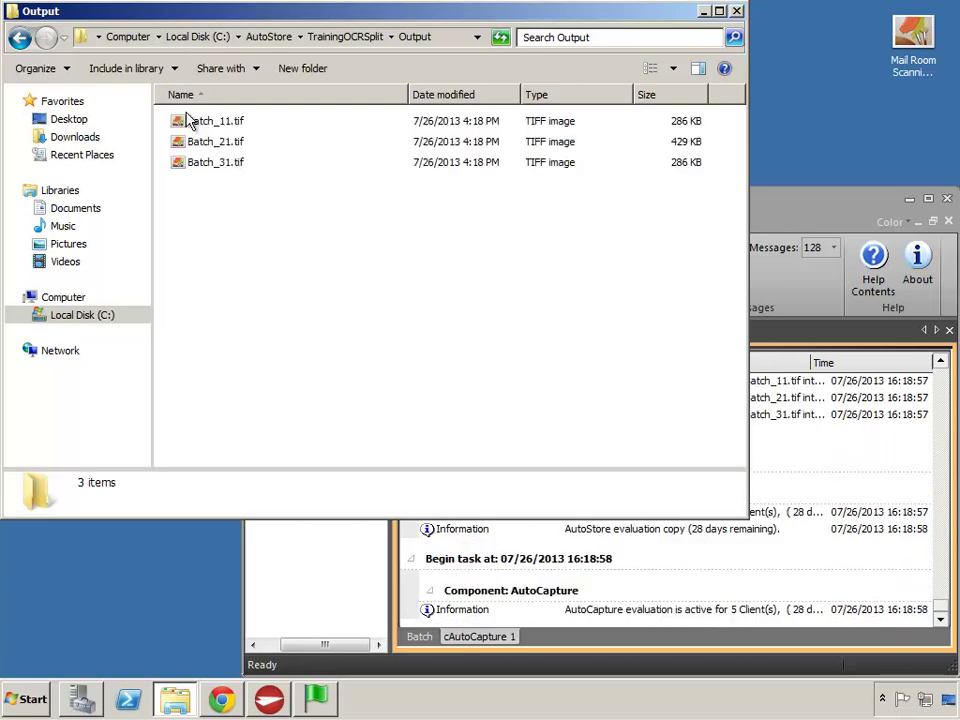
left_click(180, 122)
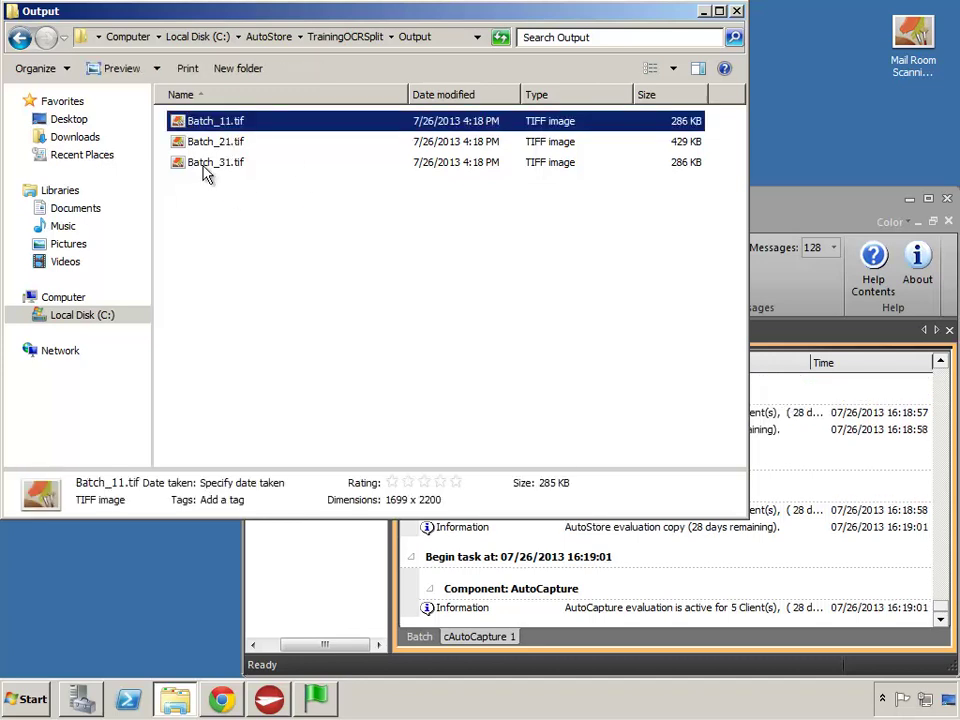
left_click(182, 146)
left_click(178, 166)
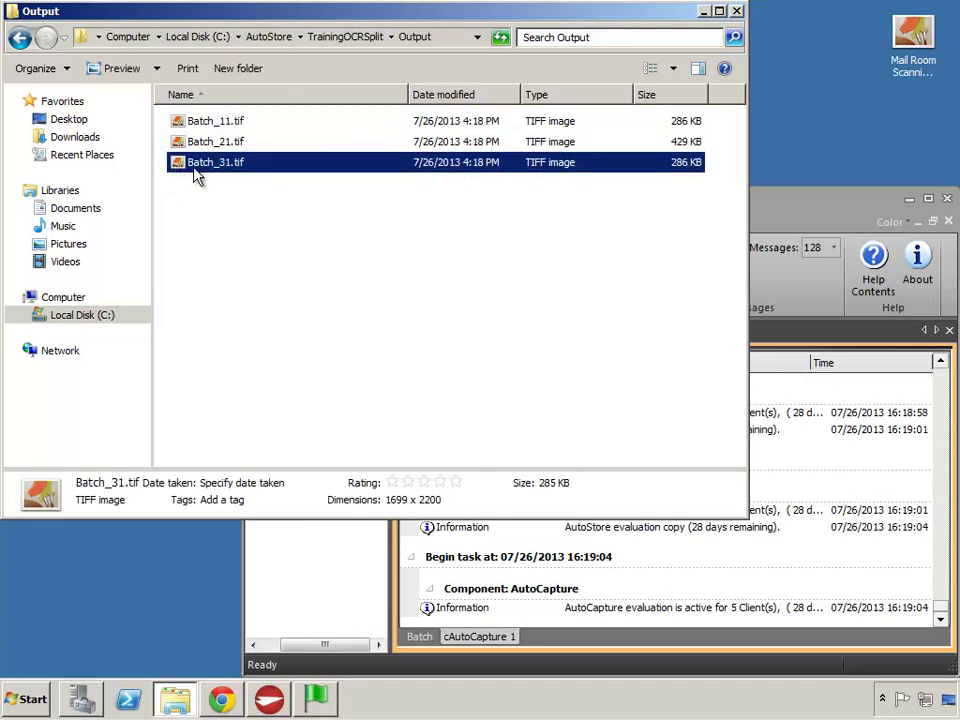
left_click(210, 246)
Page through Batch_11.tif's 2 pages and Batch_21.tif's 3 pages, closing the viewer after each.
double_click(180, 121)
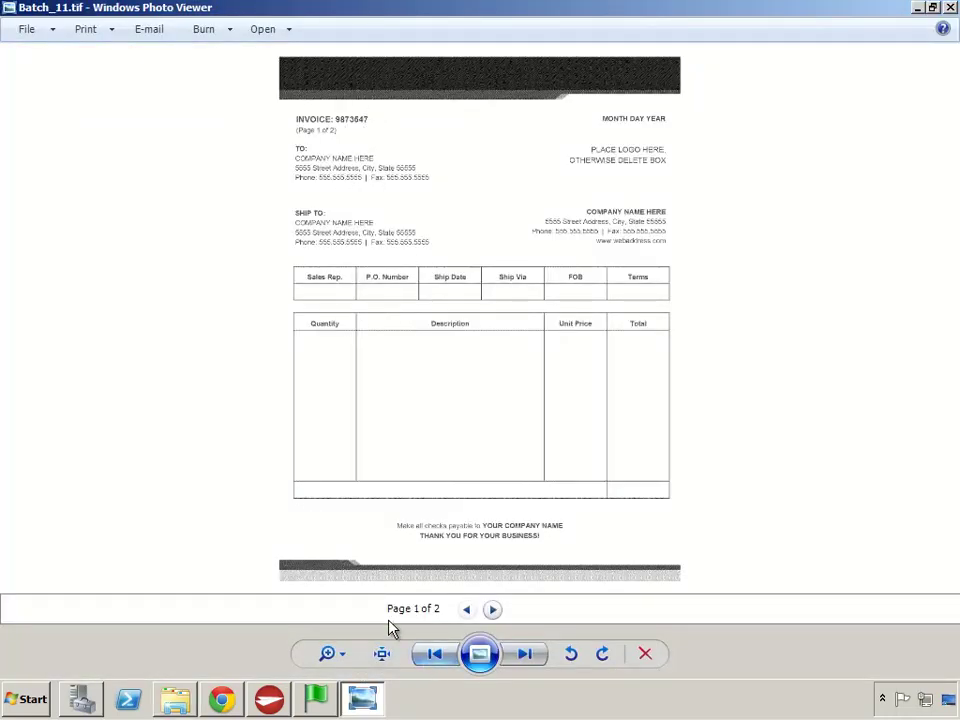
left_click(493, 610)
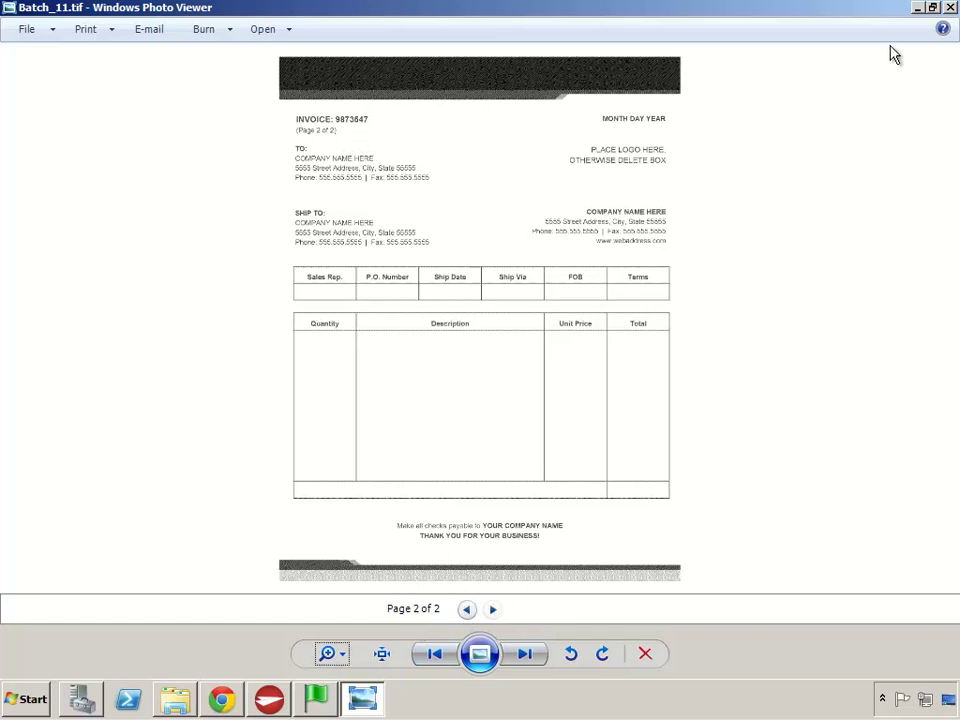
left_click(951, 7)
double_click(193, 143)
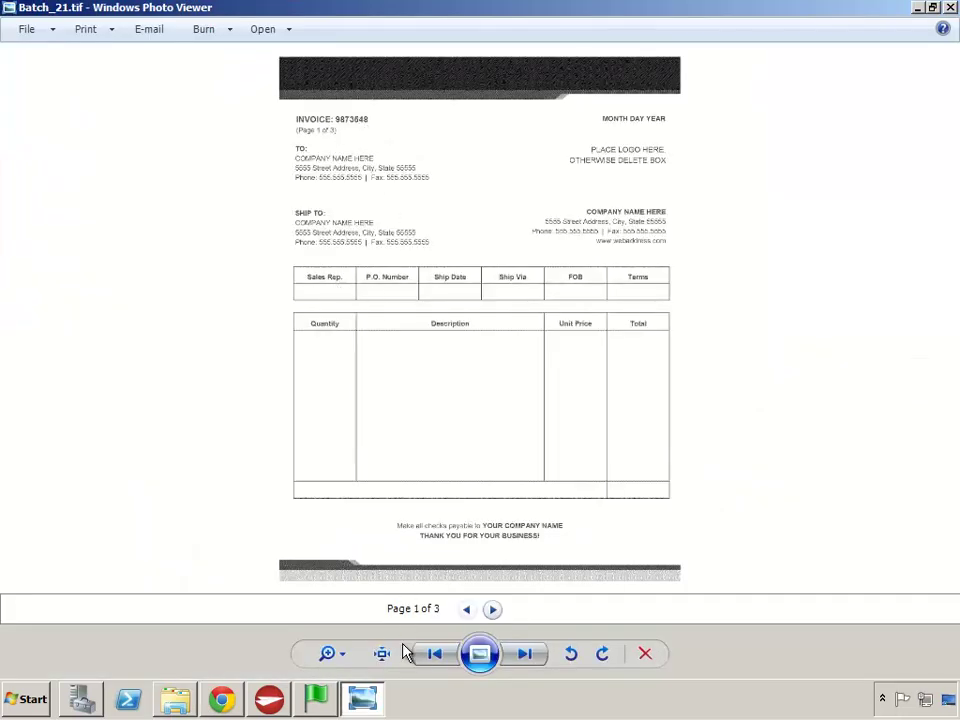
left_click(494, 612)
left_click(492, 609)
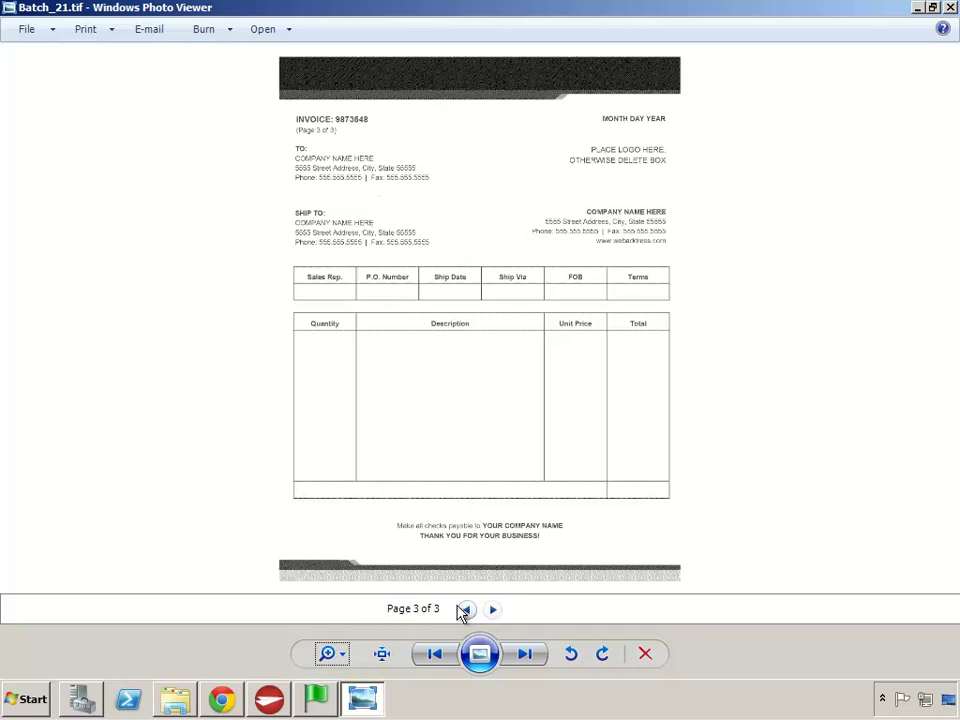
left_click(949, 8)
left_click(405, 256)
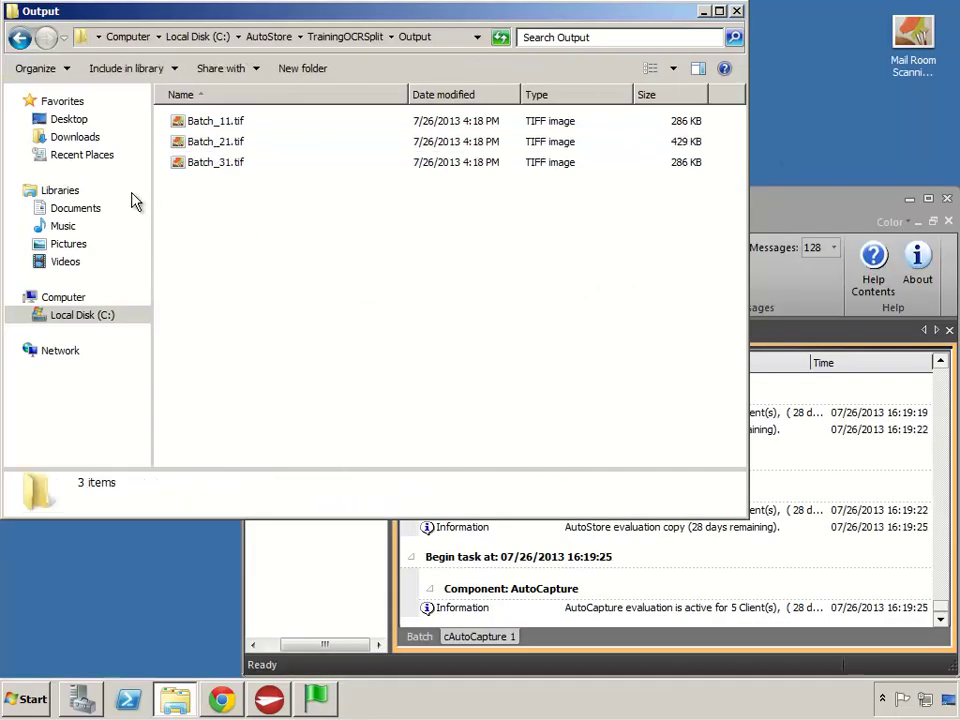
Drag Mail Room Scanning Sample.tif from the desktop into Samples and preview its cover page.
left_click(20, 38)
left_click(265, 275)
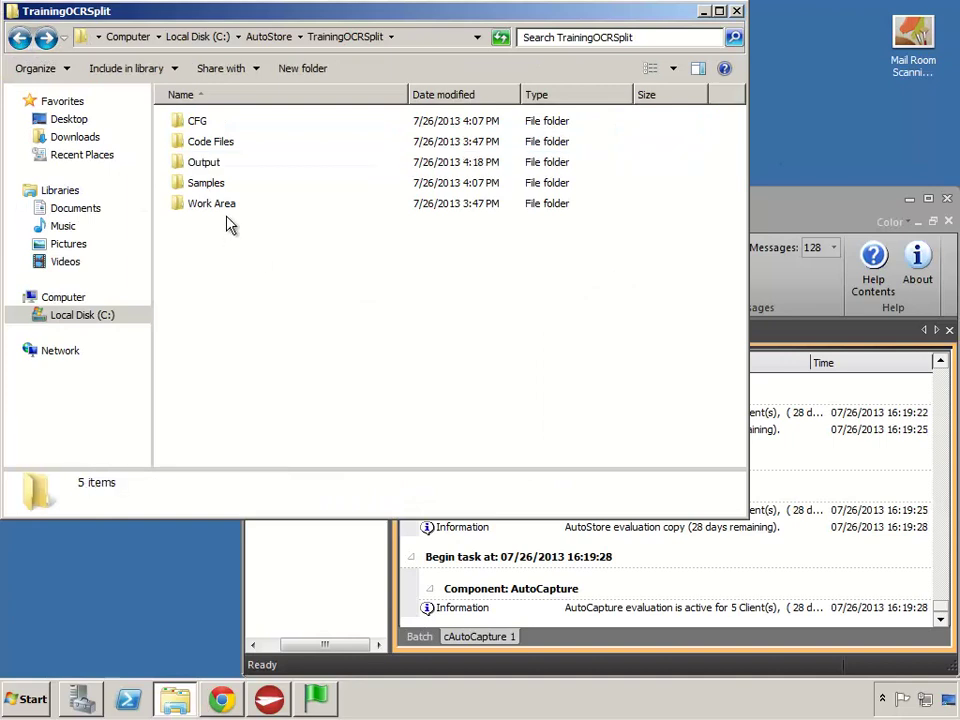
double_click(185, 185)
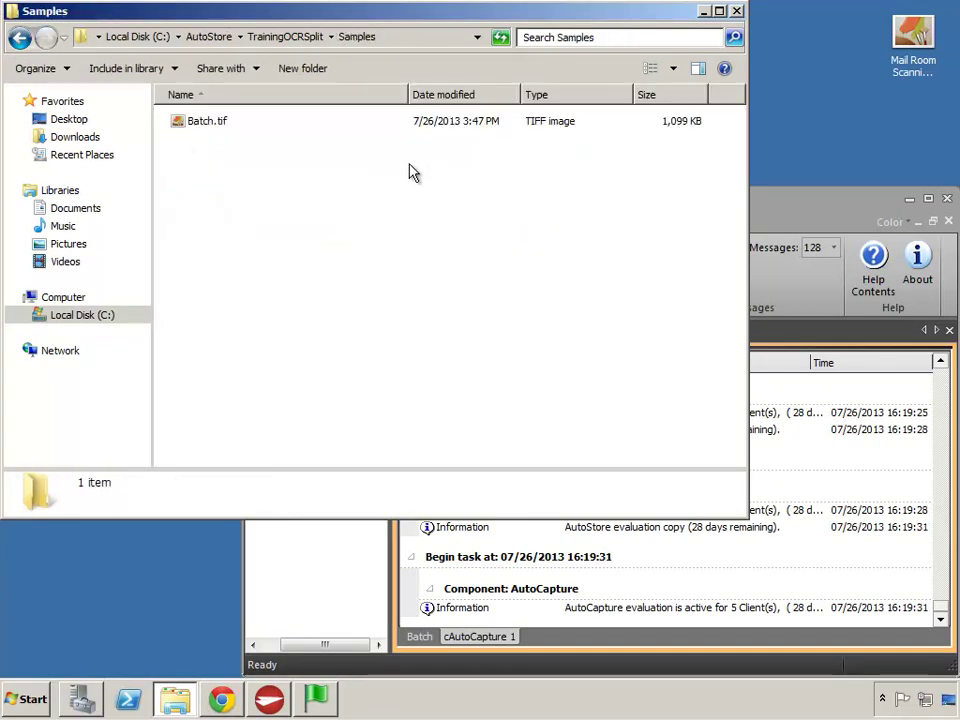
left_click_drag(913, 40, 439, 311)
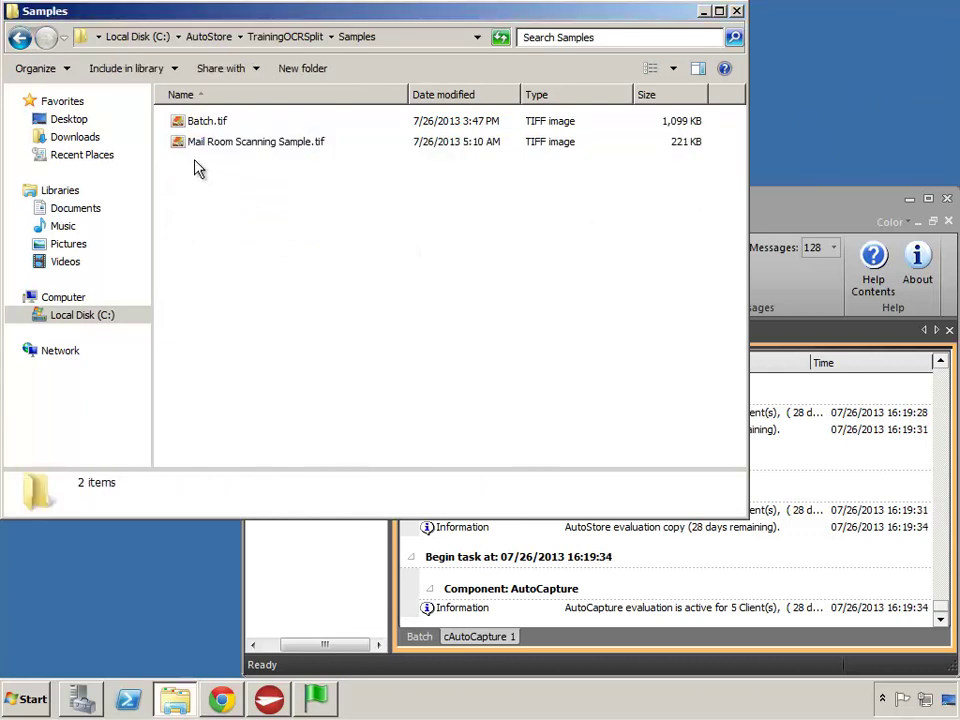
double_click(195, 141)
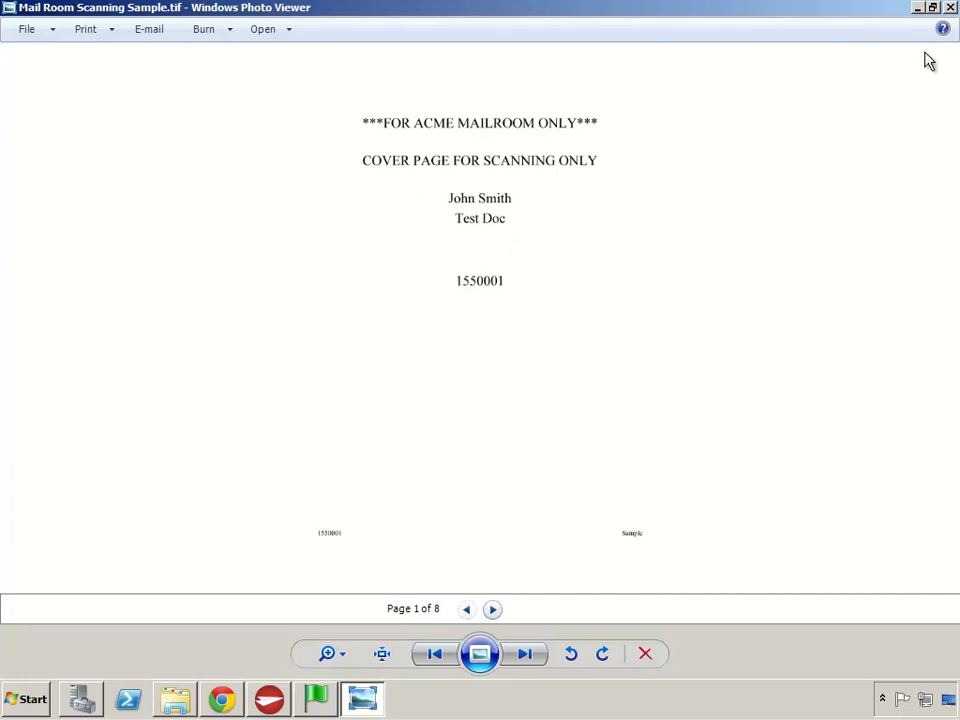
left_click(950, 7)
Open the AutoCapture step's properties and copy the Split form from the Common Group.
left_click(352, 285)
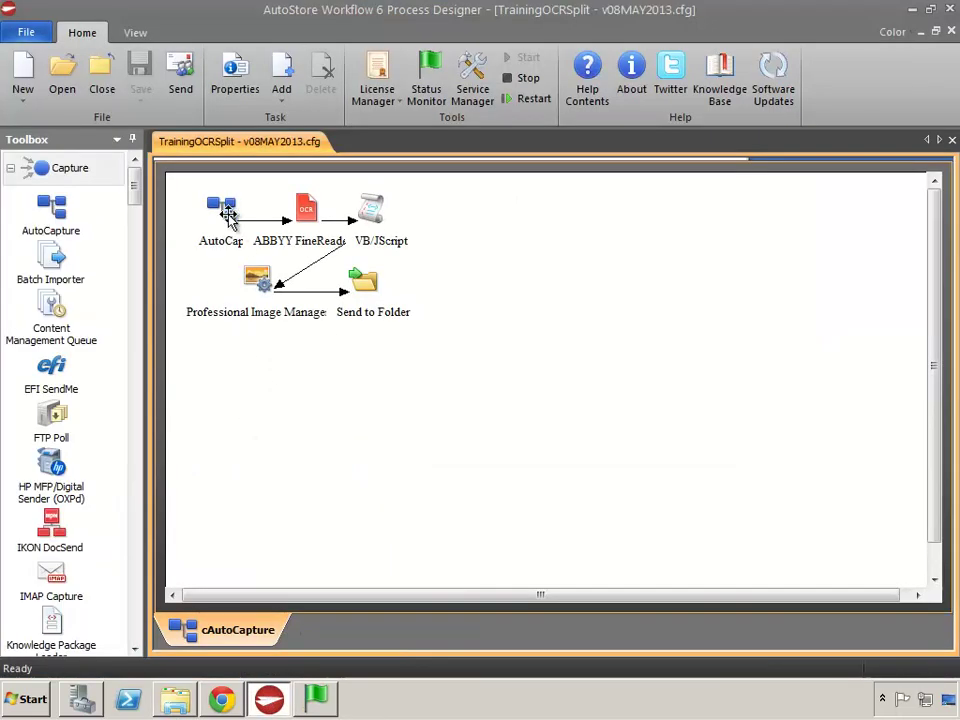
left_click(225, 210)
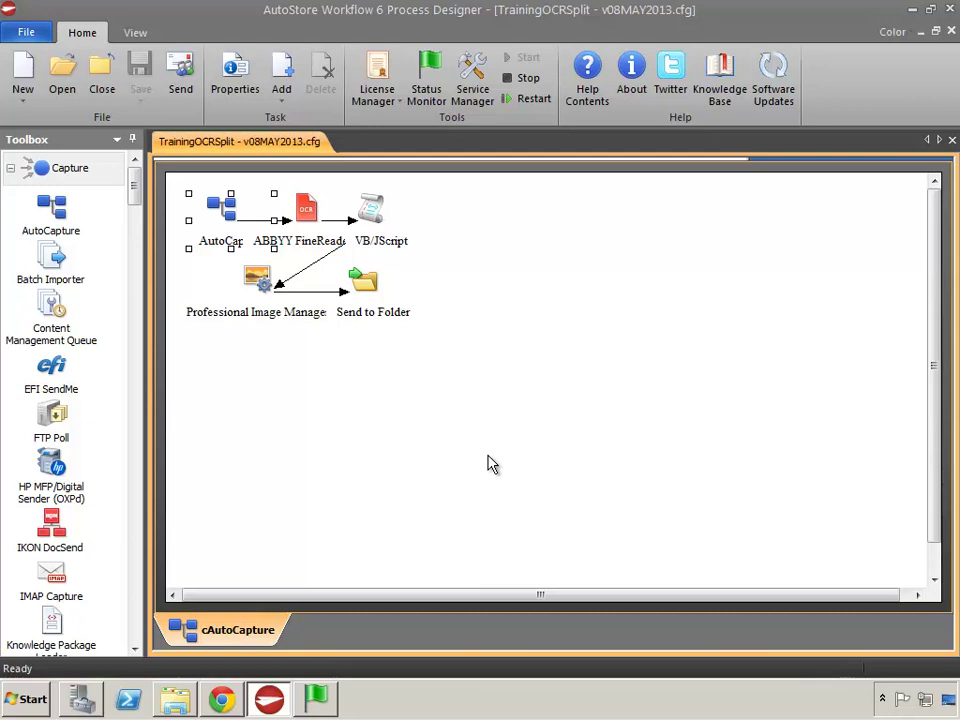
double_click(226, 234)
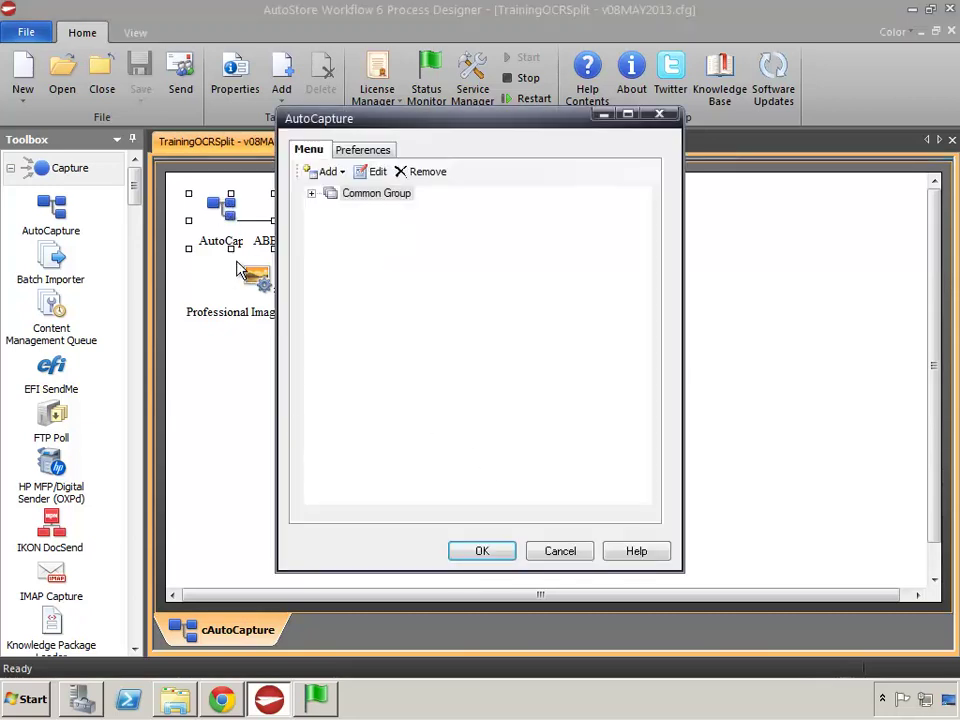
left_click(311, 193)
left_click(370, 209)
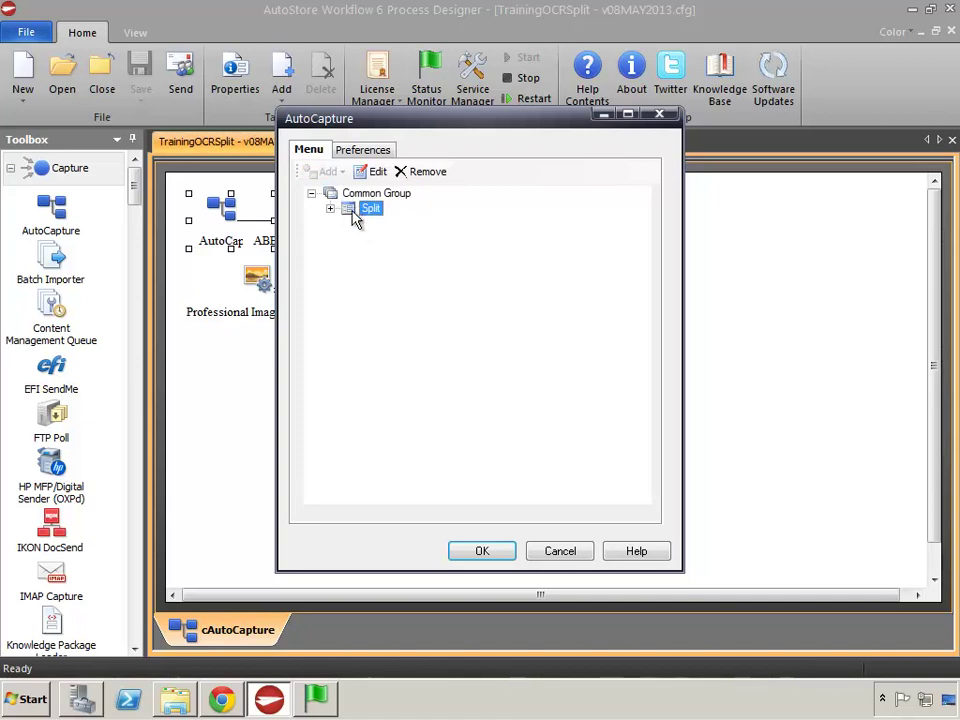
right_click(354, 211)
left_click(413, 345)
Paste the copy into the Common Group as Split (1) and open its settings.
left_click(362, 196)
right_click(358, 197)
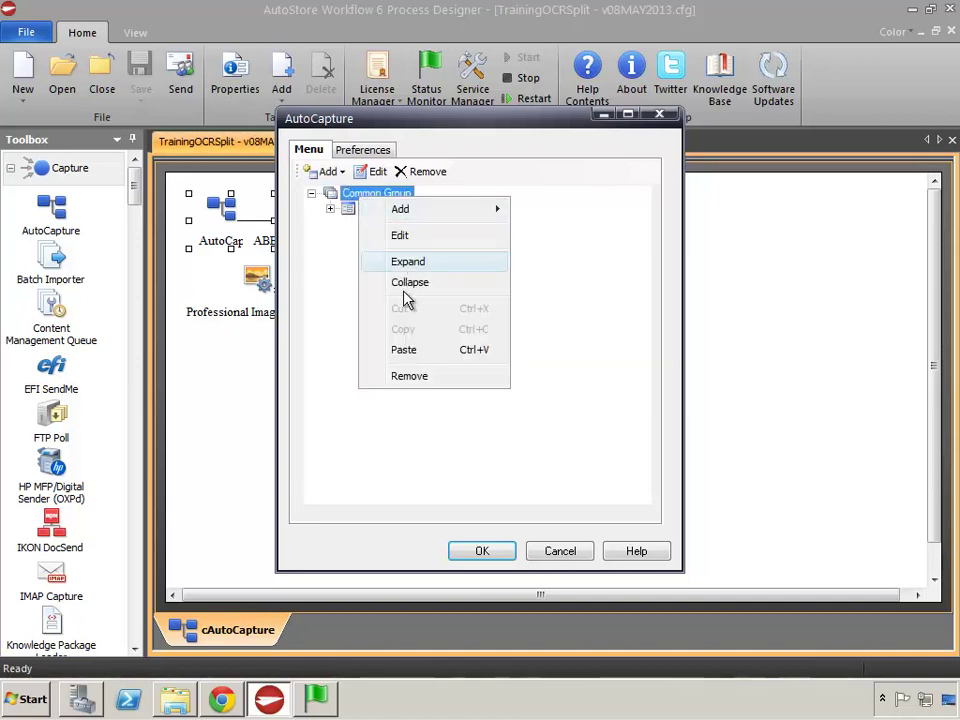
left_click(400, 352)
left_click(358, 223)
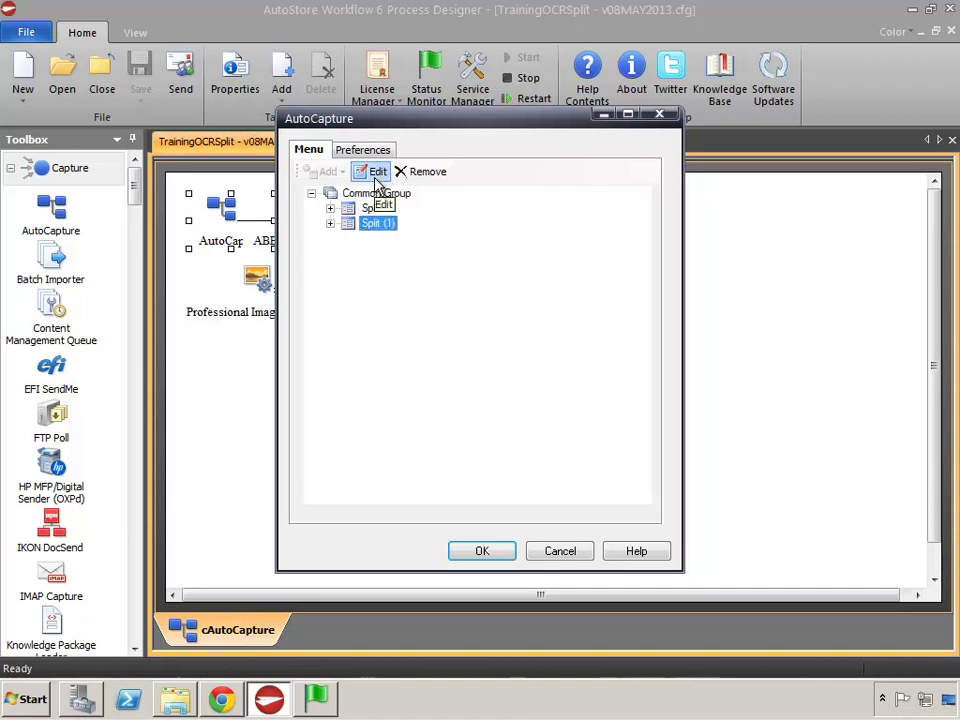
left_click(375, 171)
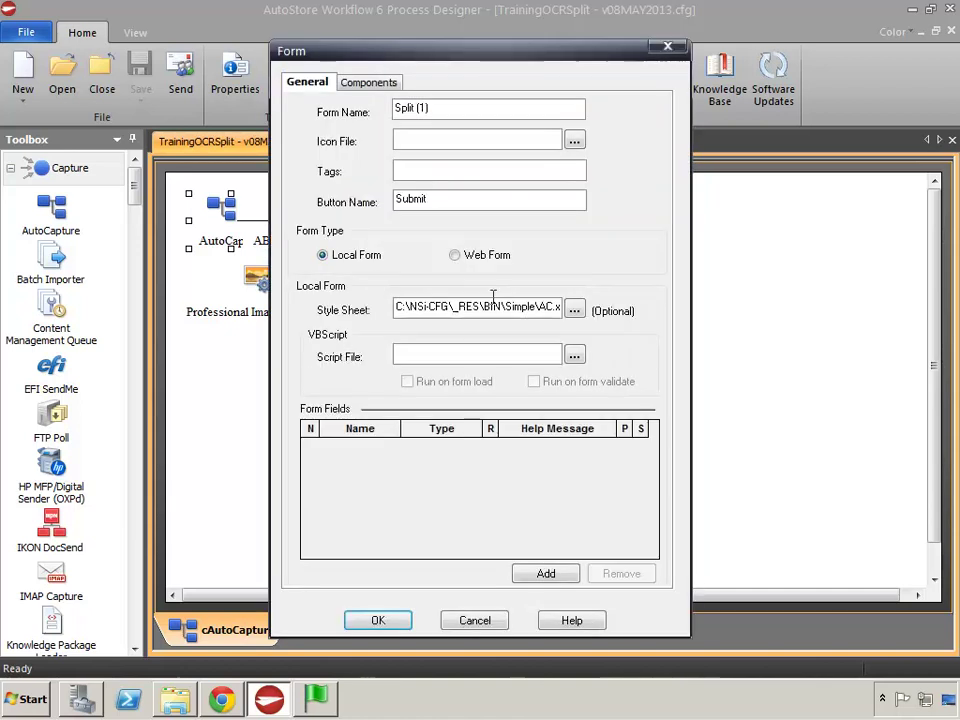
Select the '(1)' suffix of the form name, then list the form's four components.
double_click(461, 110)
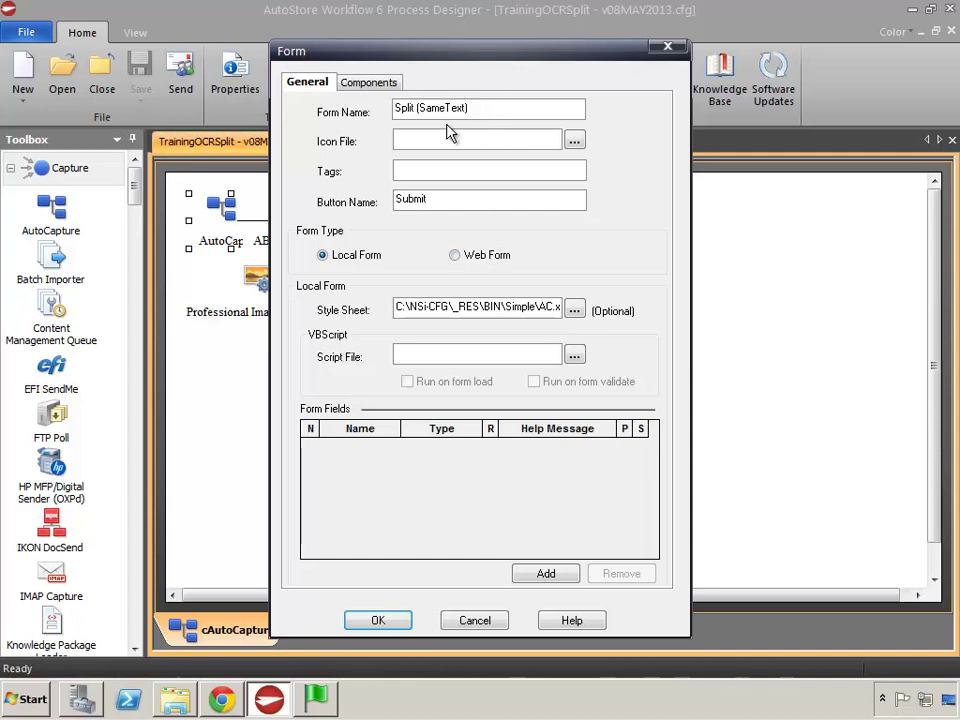
left_click(370, 84)
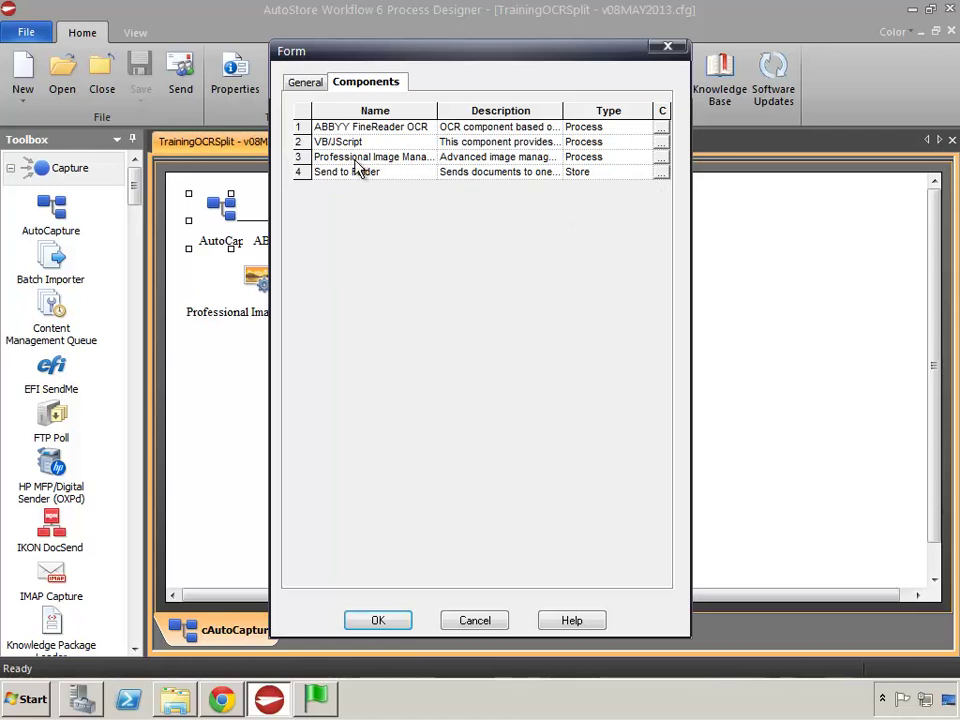
On the Image Management Split tab, try 1,5,8 for split-on-pages, then restore ~USR::SplitSequence~.
left_click(661, 158)
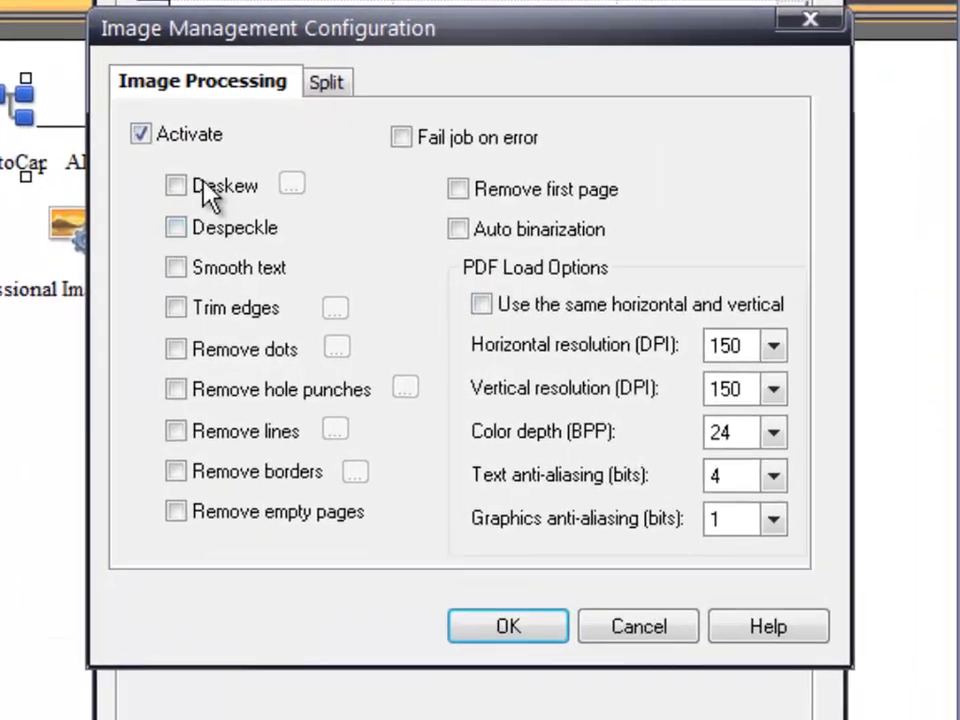
left_click(326, 82)
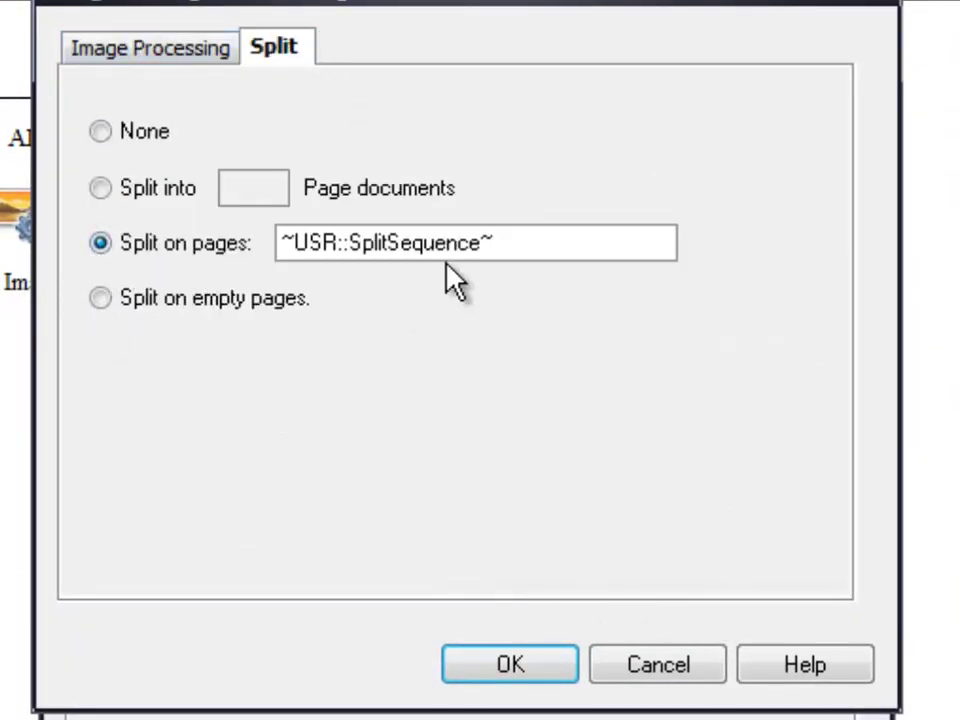
left_click_drag(498, 245, 154, 236)
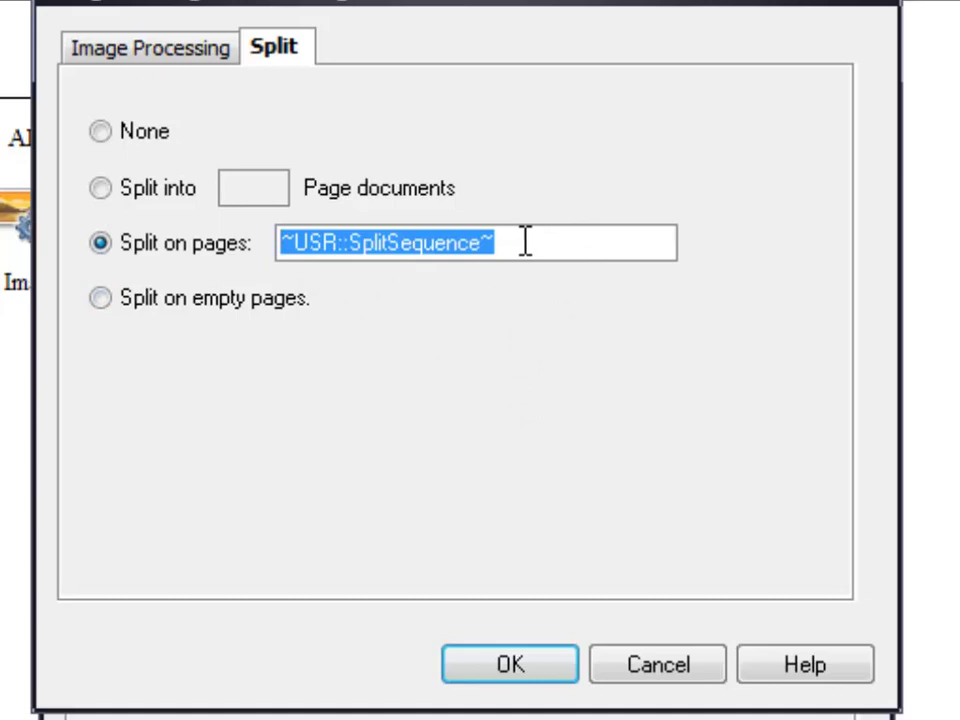
key("Delete")
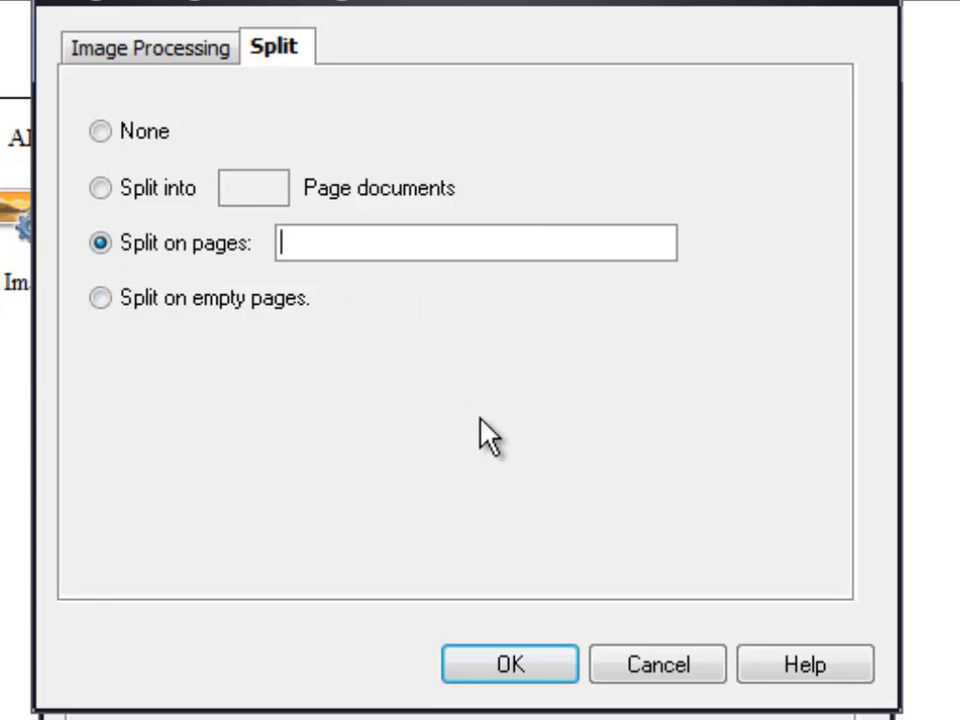
type("1,5,8")
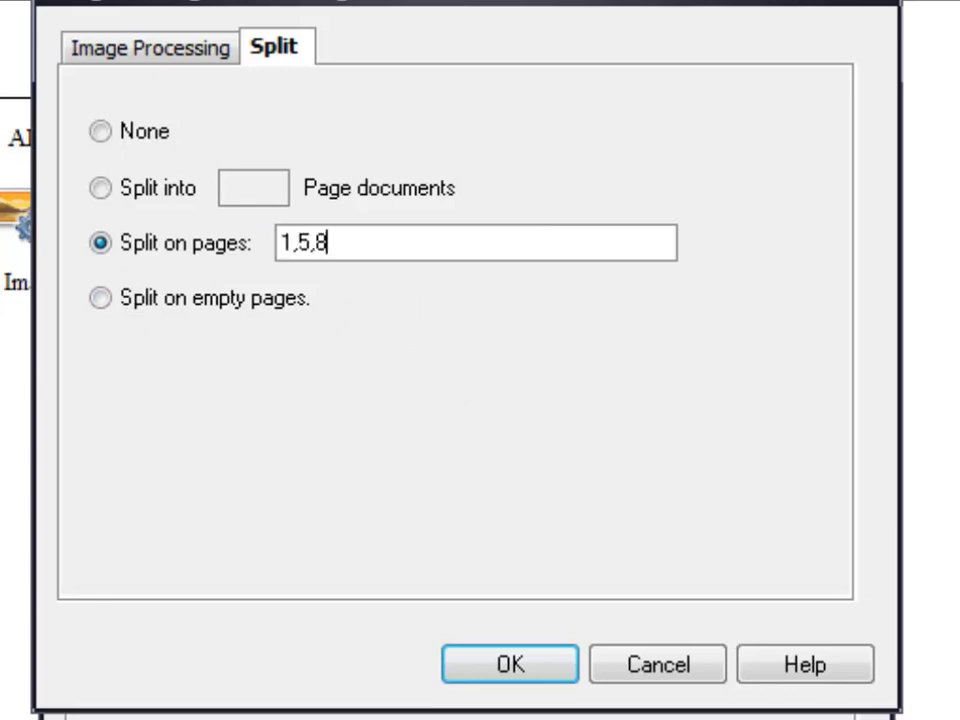
key("shift+Home")
key("ctrl+v")
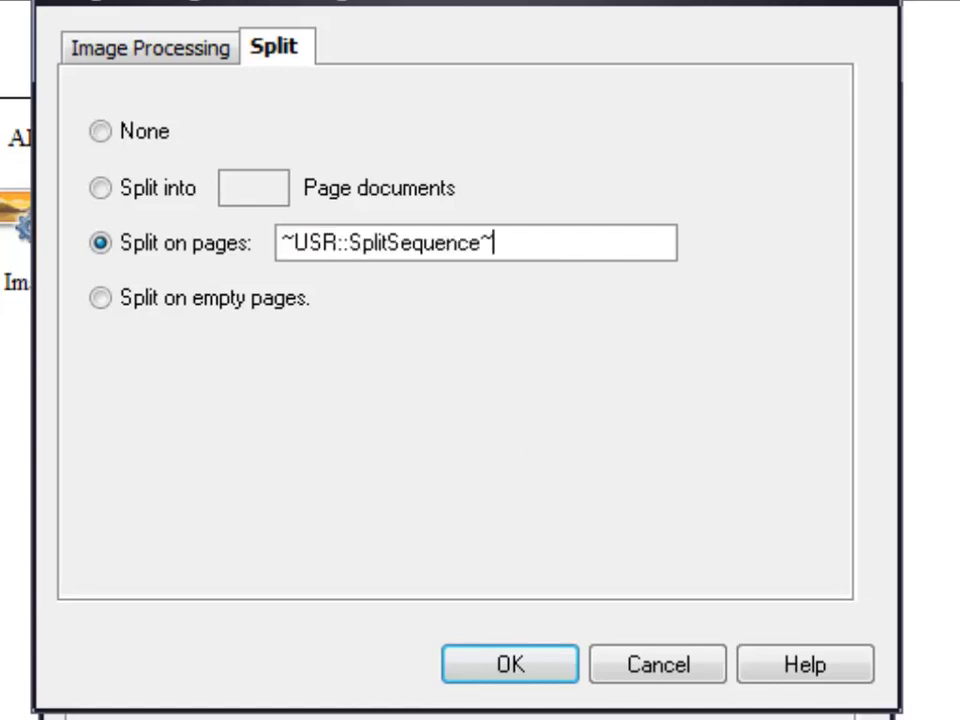
left_click_drag(519, 242, 270, 255)
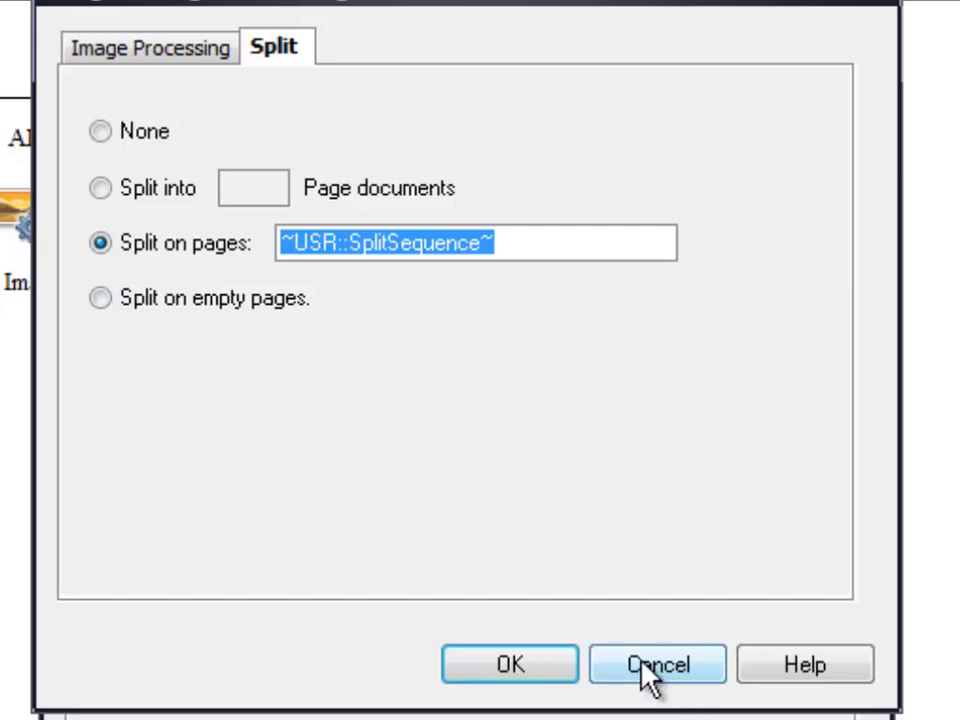
left_click(158, 52)
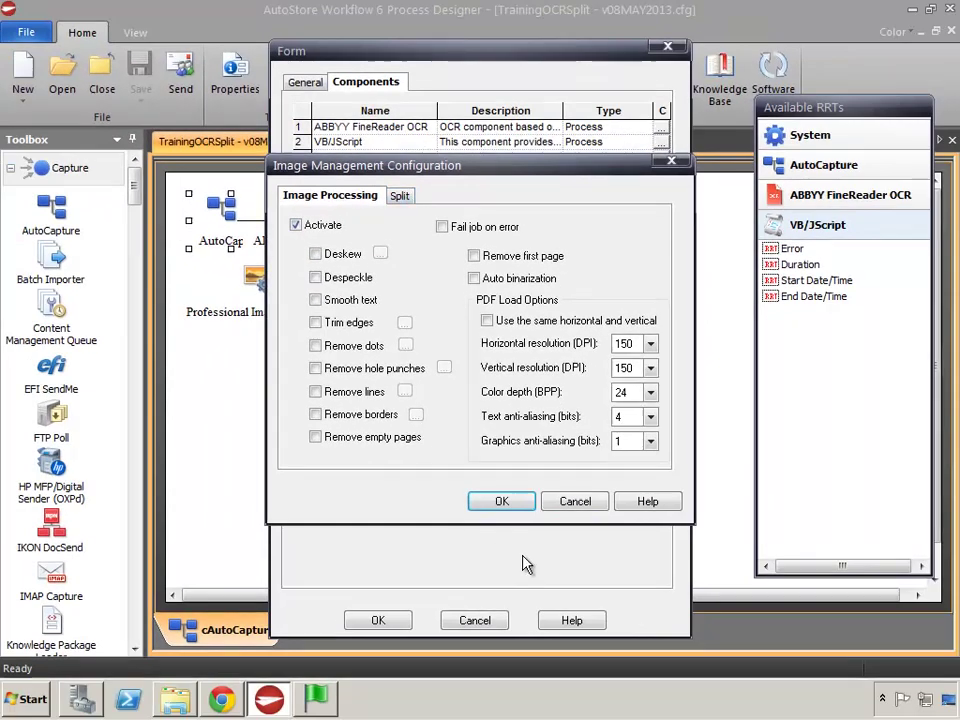
Discard the Image Management changes and open ABBYY FineReader OCR's zoned OCR setup, maximized.
left_click(574, 505)
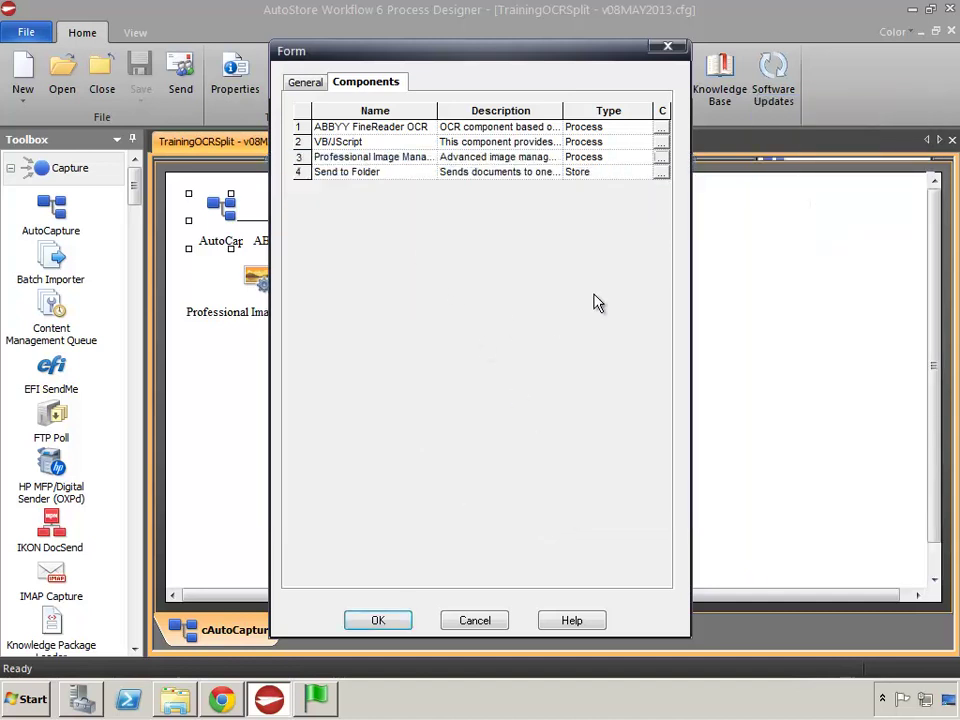
left_click(661, 128)
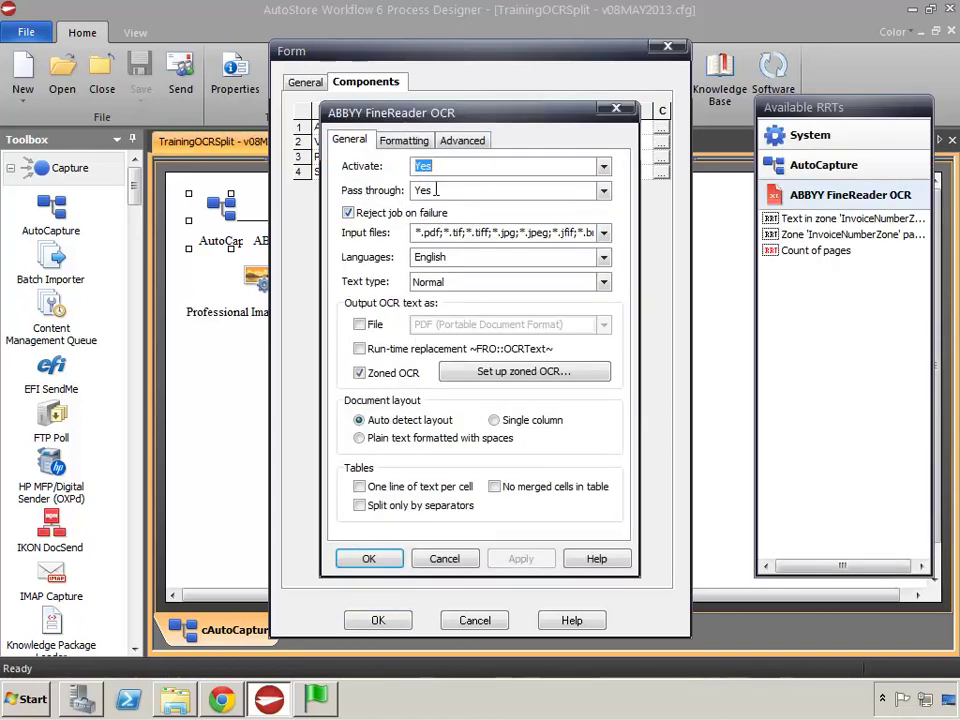
left_click(433, 190)
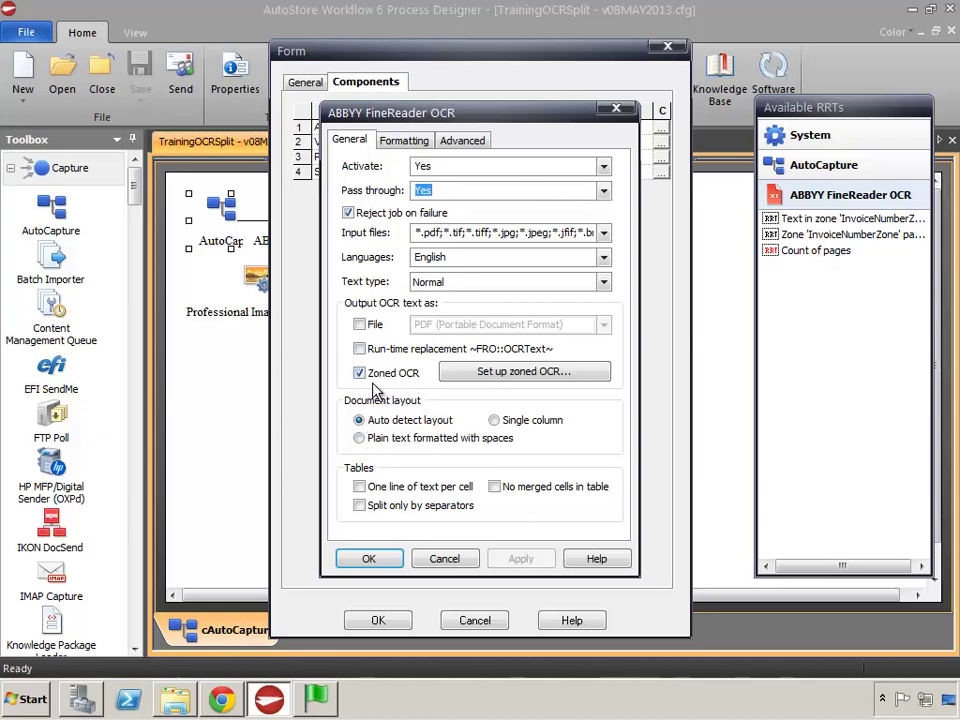
left_click(538, 377)
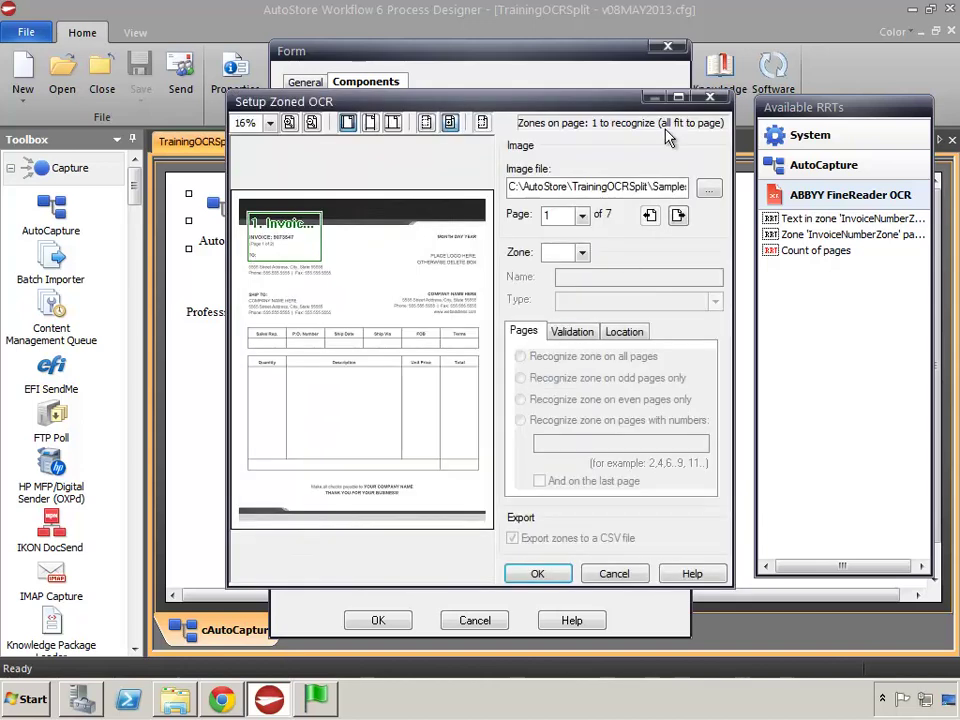
left_click(678, 97)
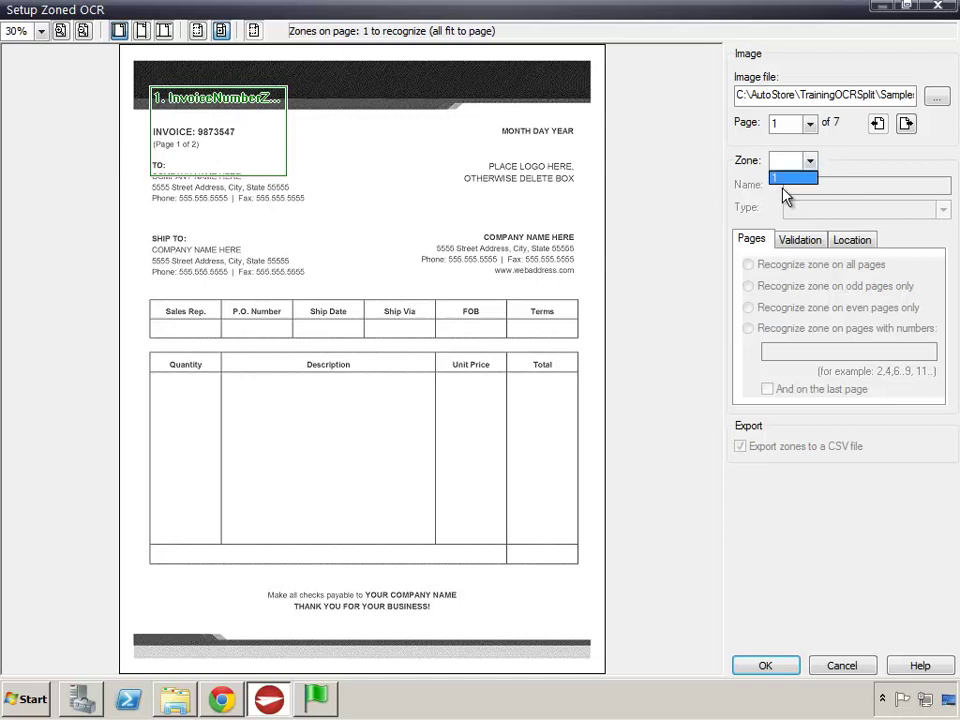
Select zone 1, page through the sample to page 3 and back to page 1, then browse for another image.
left_click(782, 179)
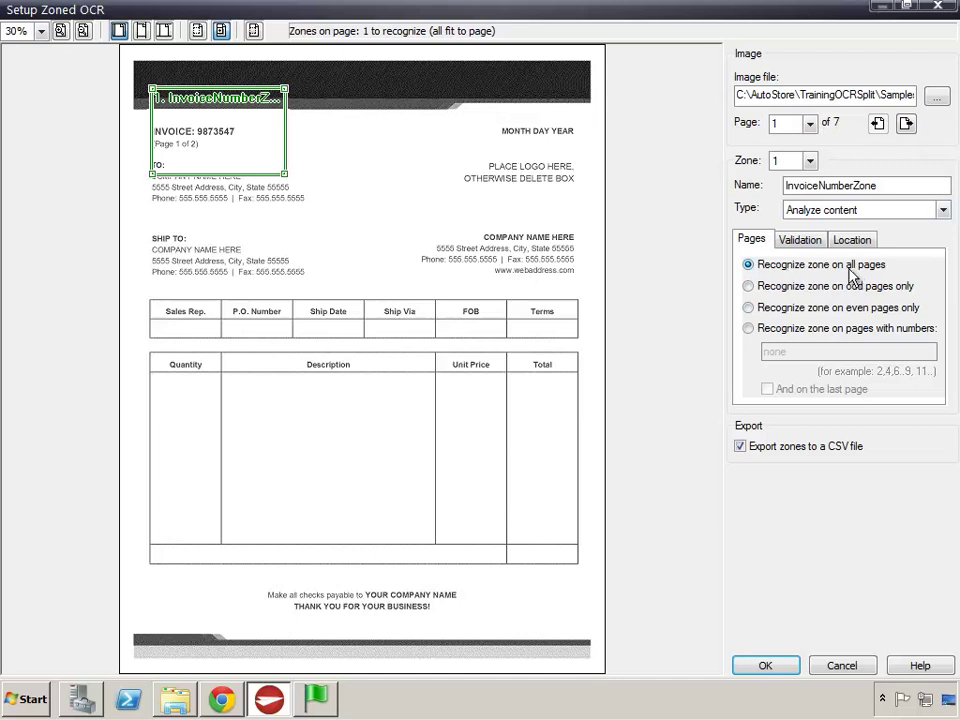
left_click(906, 125)
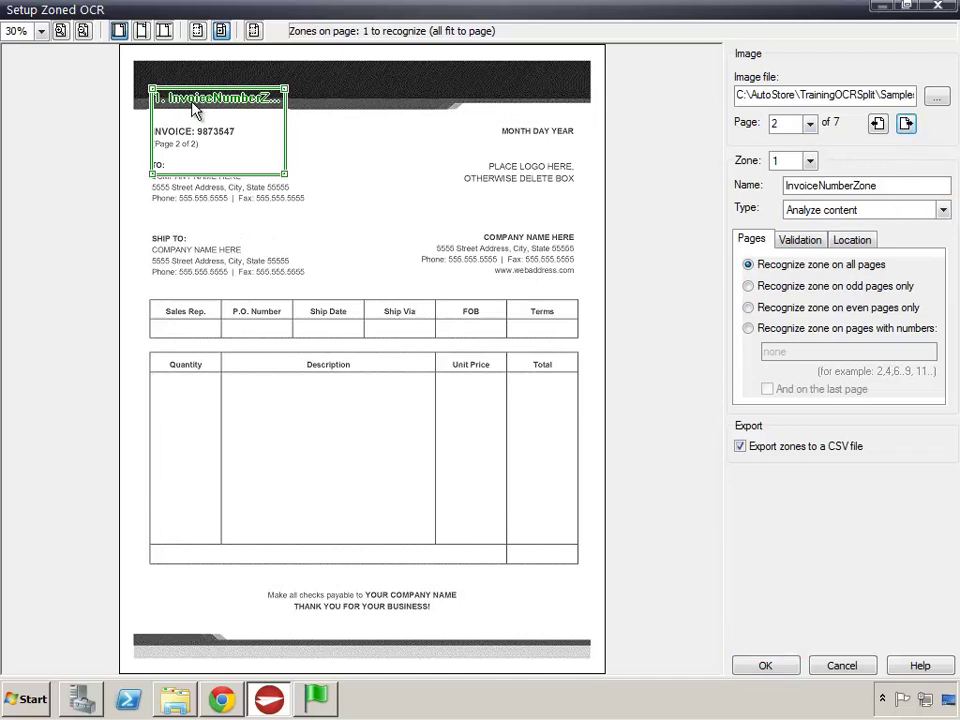
left_click(810, 138)
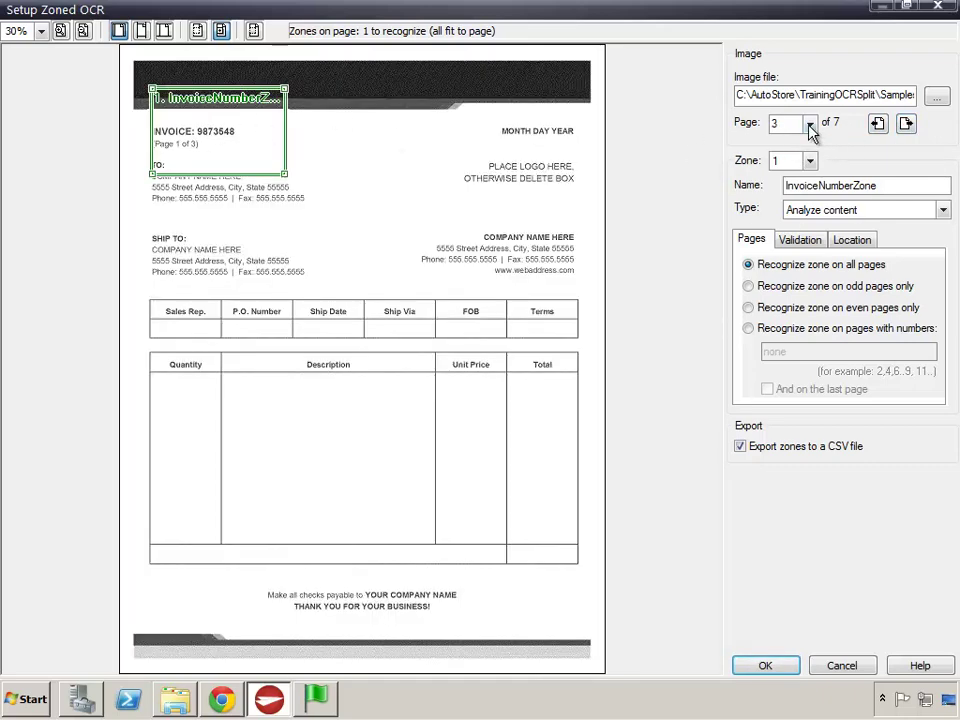
left_click(810, 123)
left_click(790, 136)
left_click(936, 100)
Load Mail Room Scanning Sample.tif, fit InvoiceNumberZone over the COVER PAGE line, and save.
left_click(197, 150)
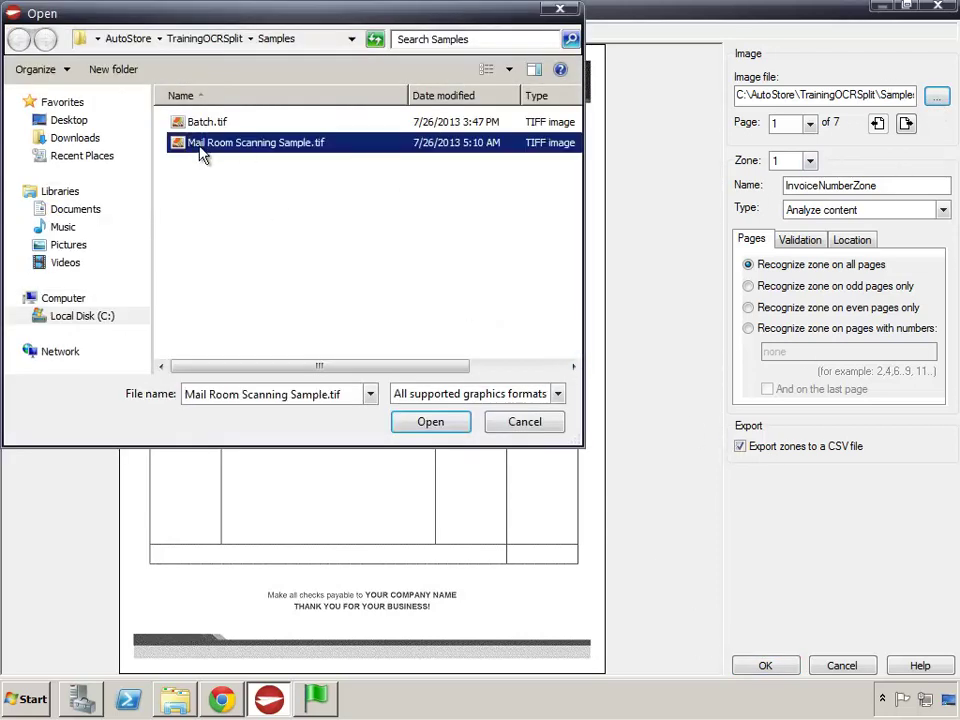
left_click(430, 424)
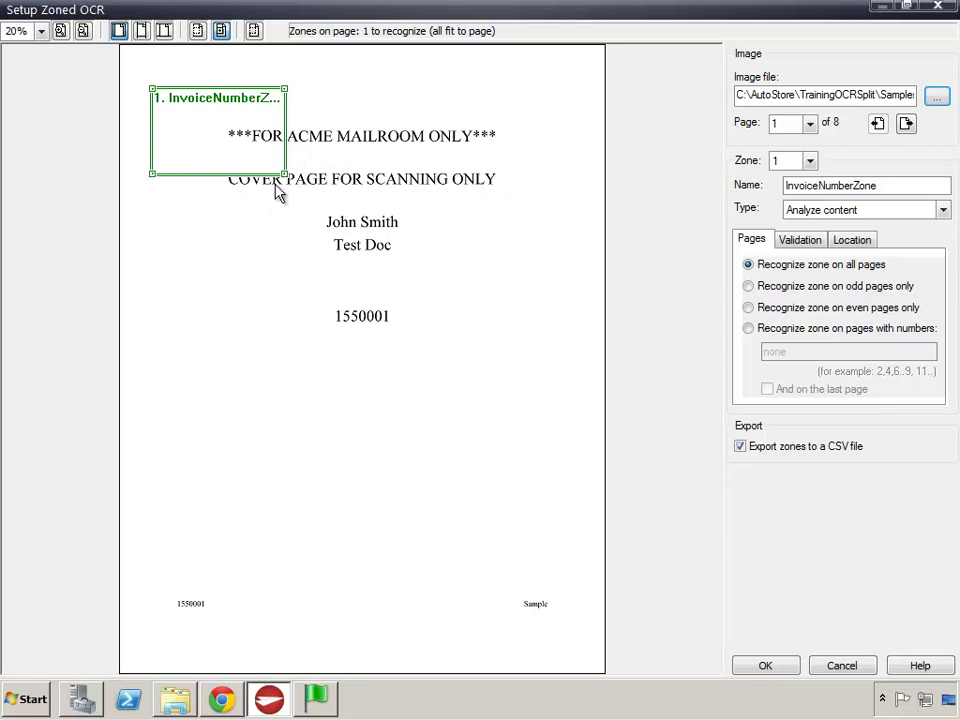
left_click_drag(283, 172, 561, 211)
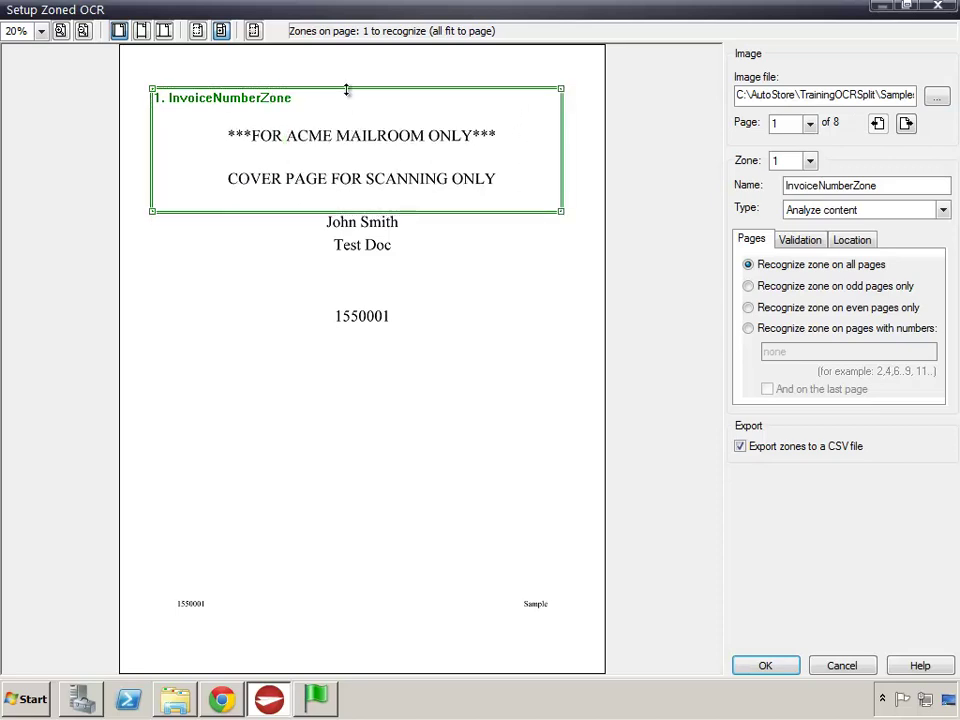
left_click_drag(345, 89, 347, 147)
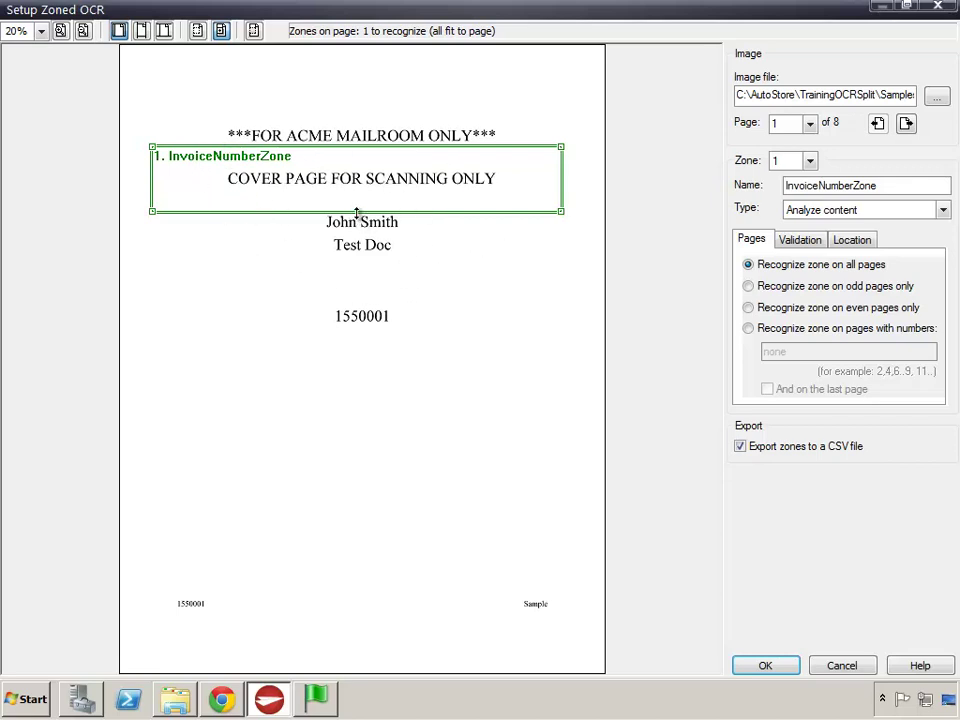
left_click_drag(361, 148, 362, 142)
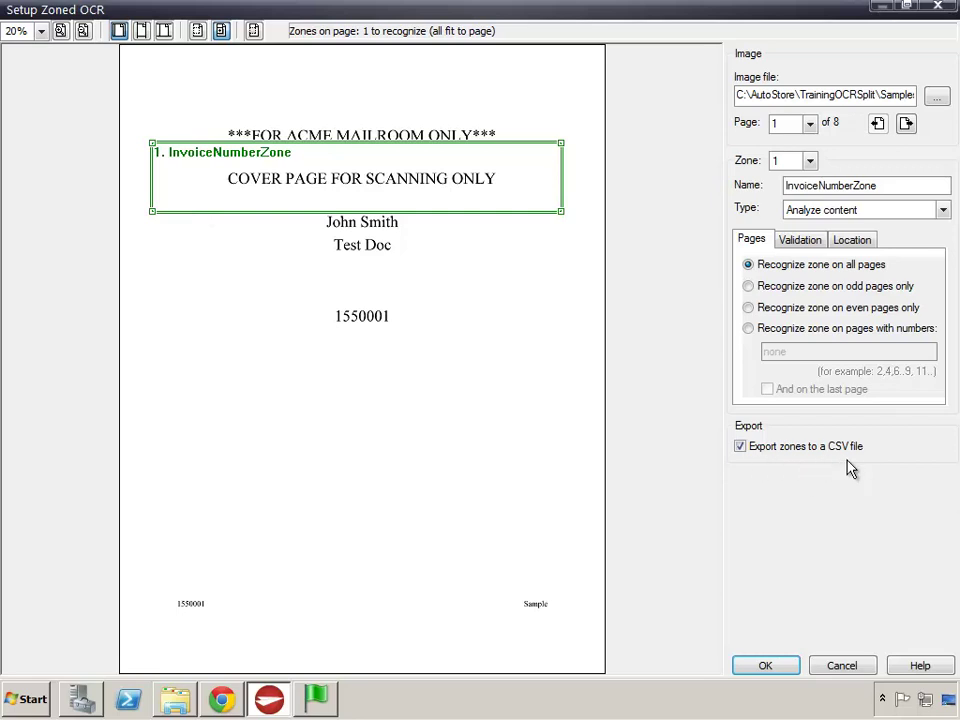
left_click(768, 666)
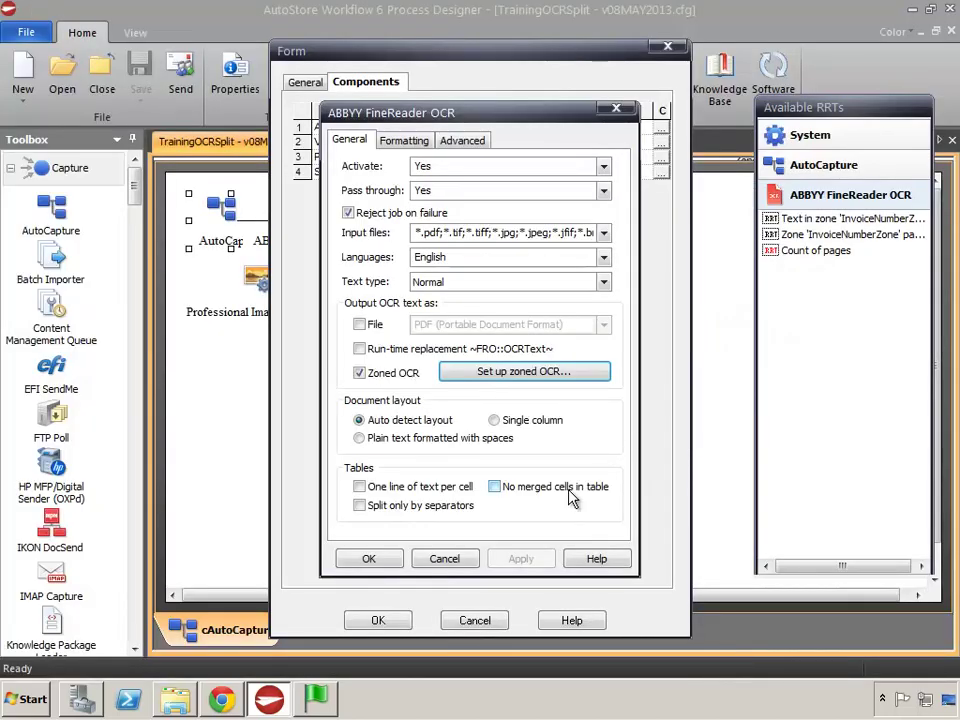